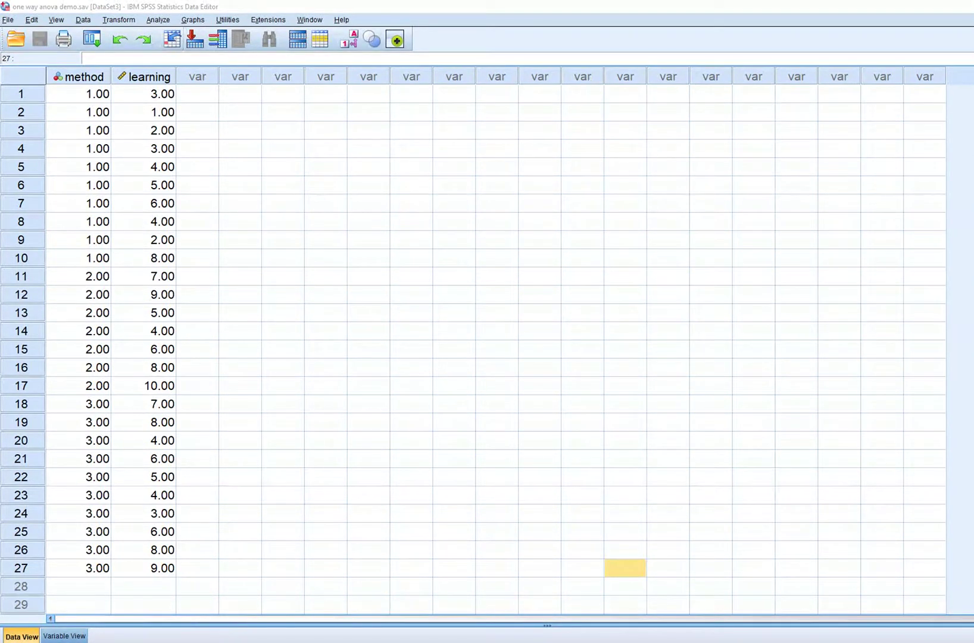
left_click(158, 19)
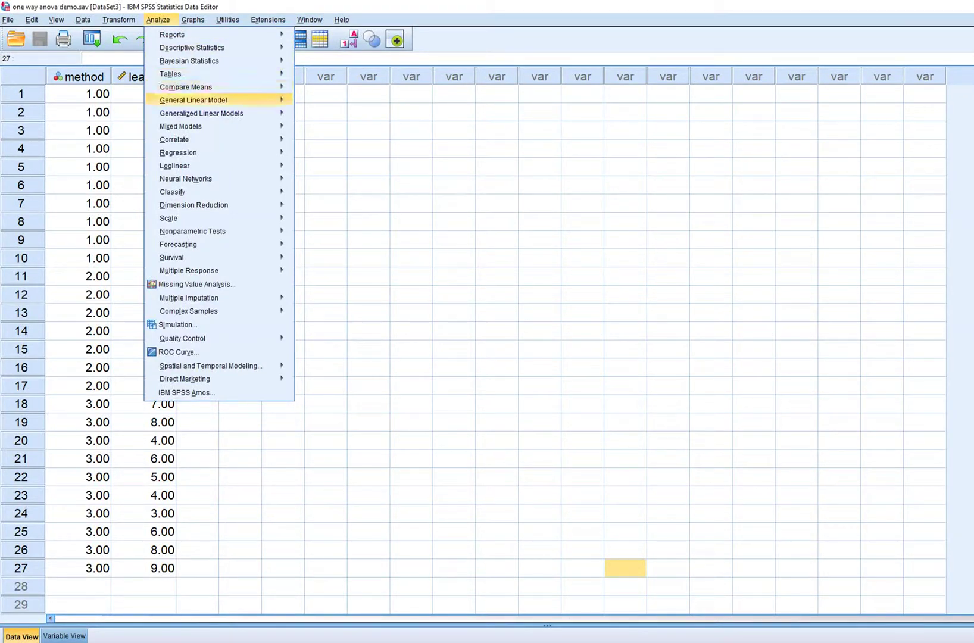
mouse_move(186, 87)
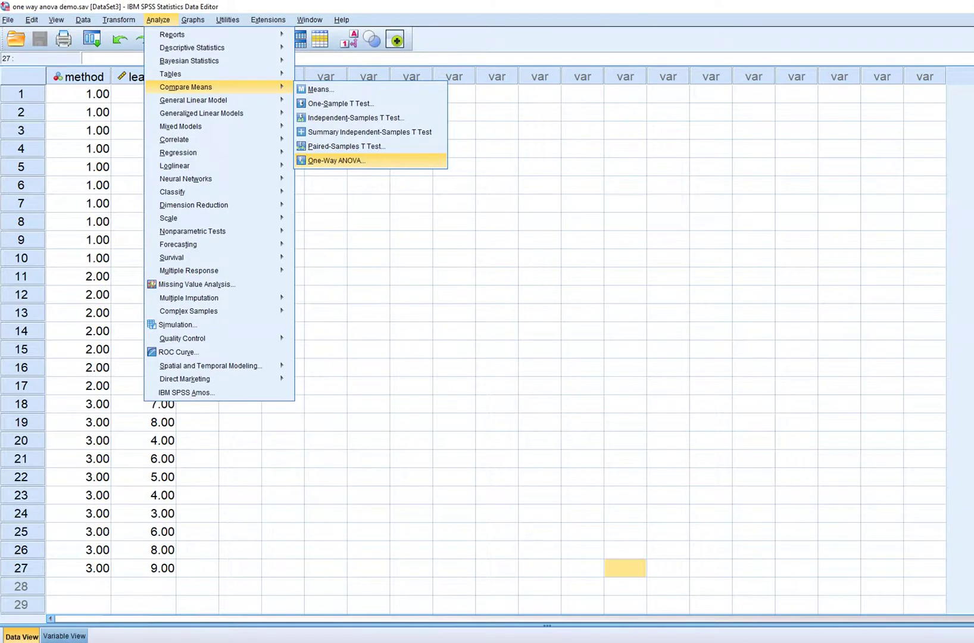
left_click(539, 166)
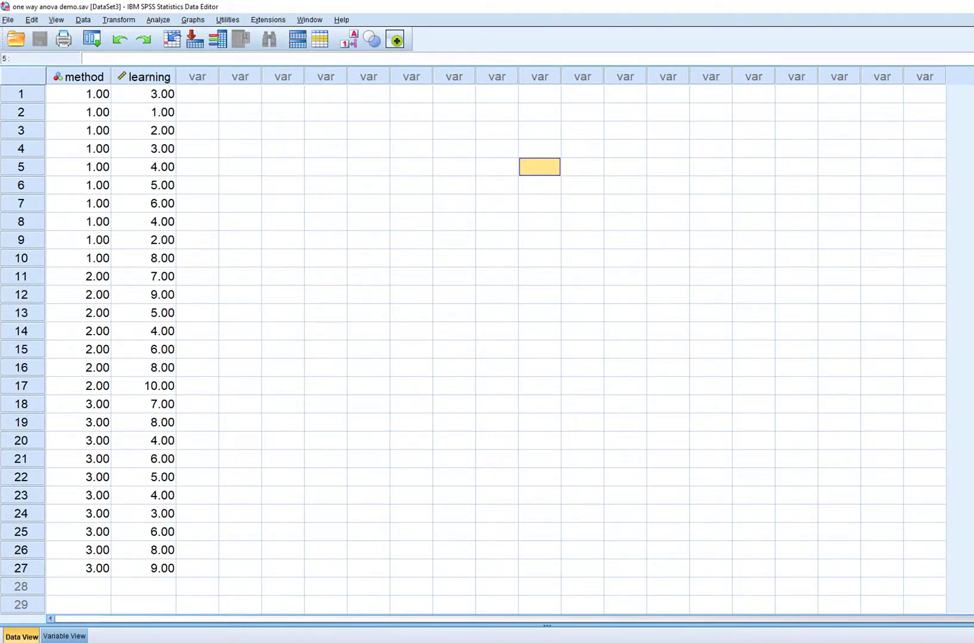
Step: Review the method and learning columns of the dataset as the grouping and outcome variables
left_click(78, 76)
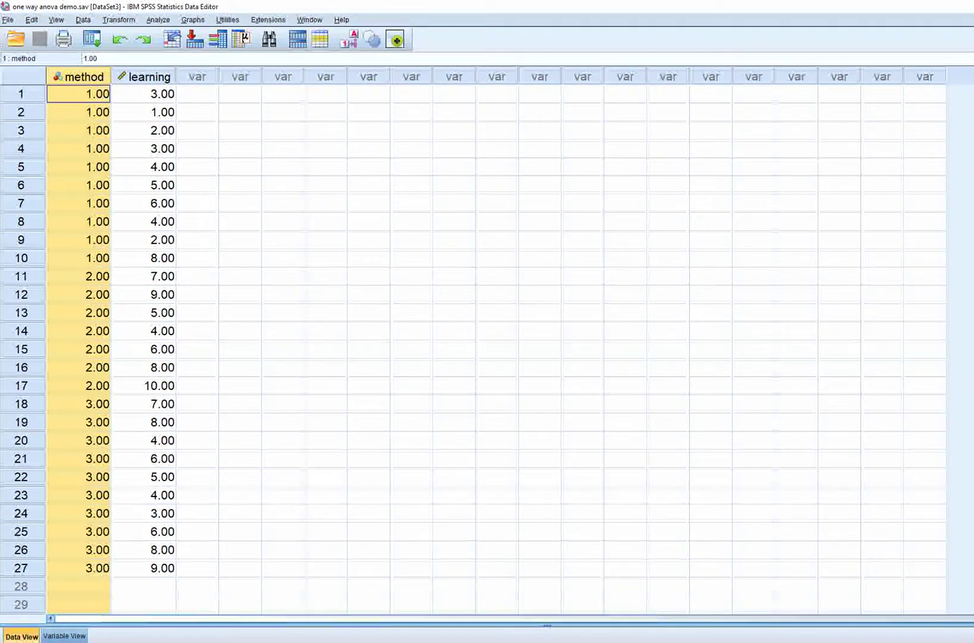
left_click(143, 76)
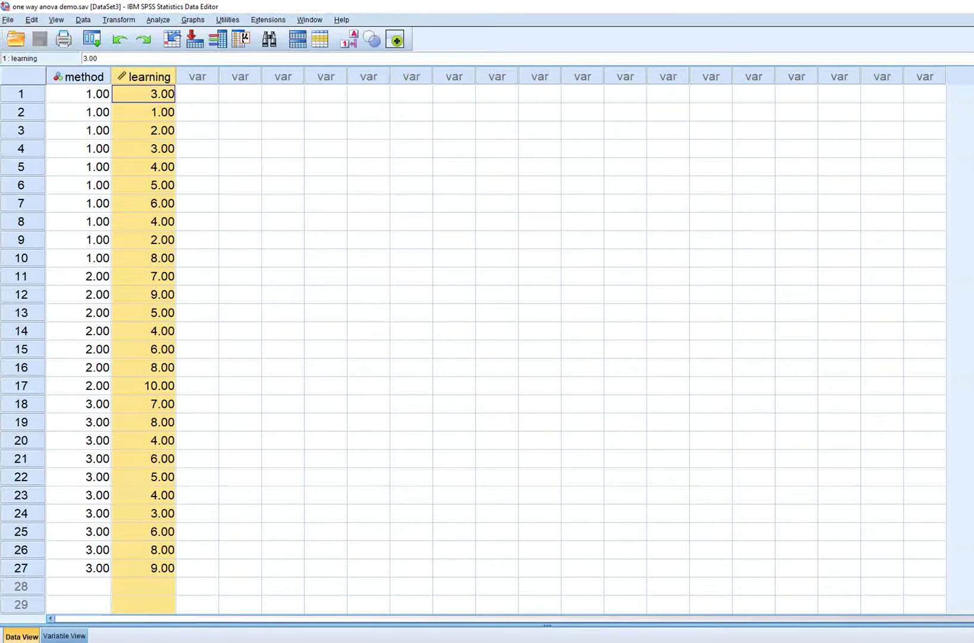
left_click(282, 167)
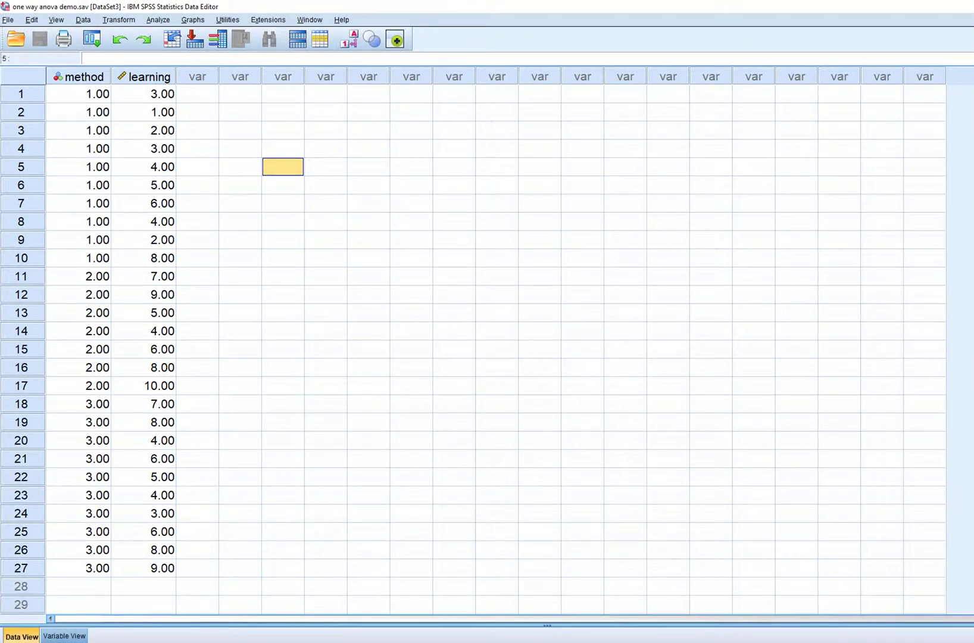
left_click(143, 76)
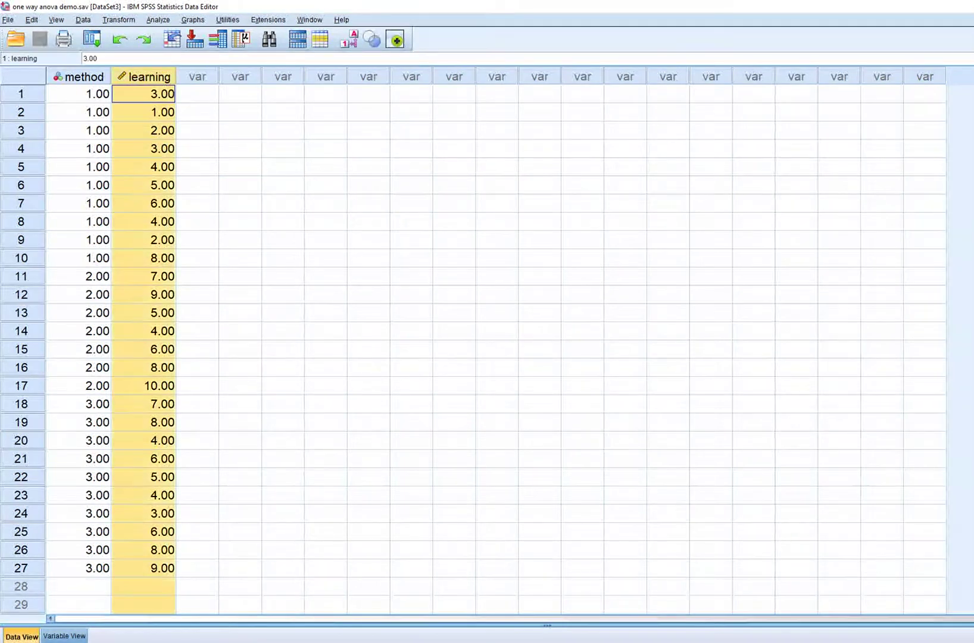
left_click(79, 76)
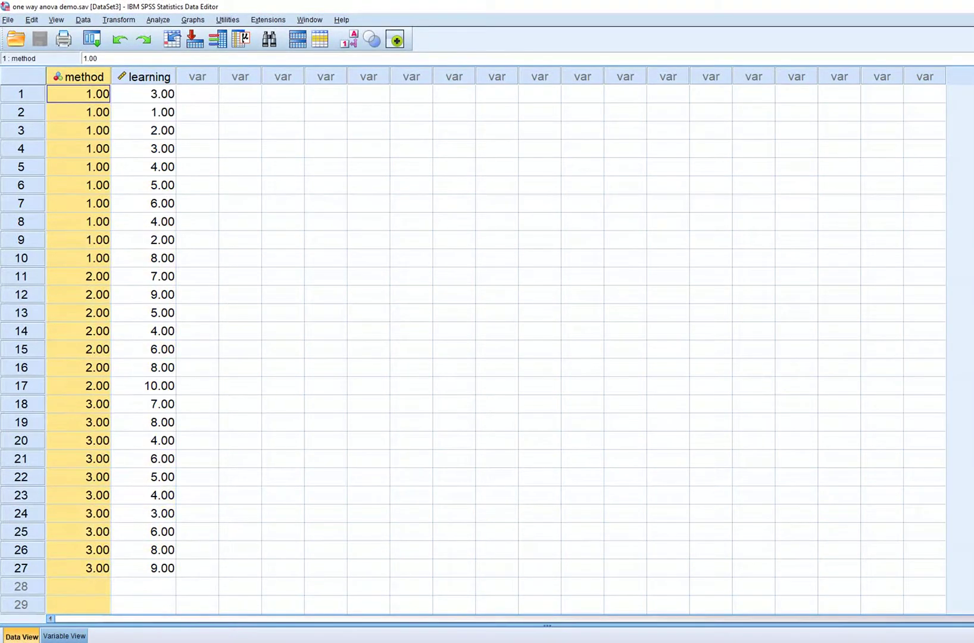
left_click(454, 167)
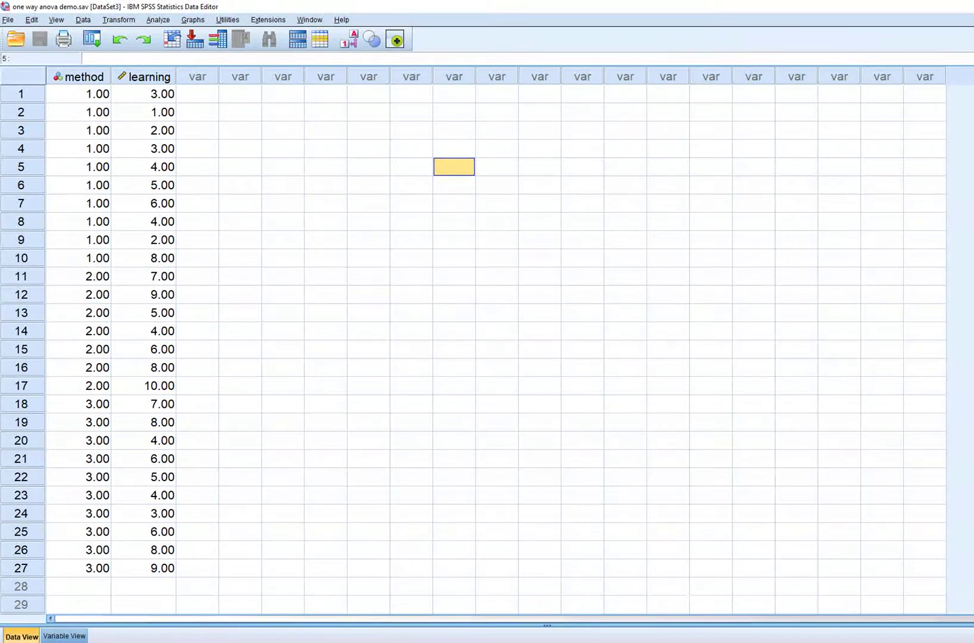
Step: Set up a fresh One-Way ANOVA from default settings with method as the factor and learning as the dependent variable
left_click(158, 20)
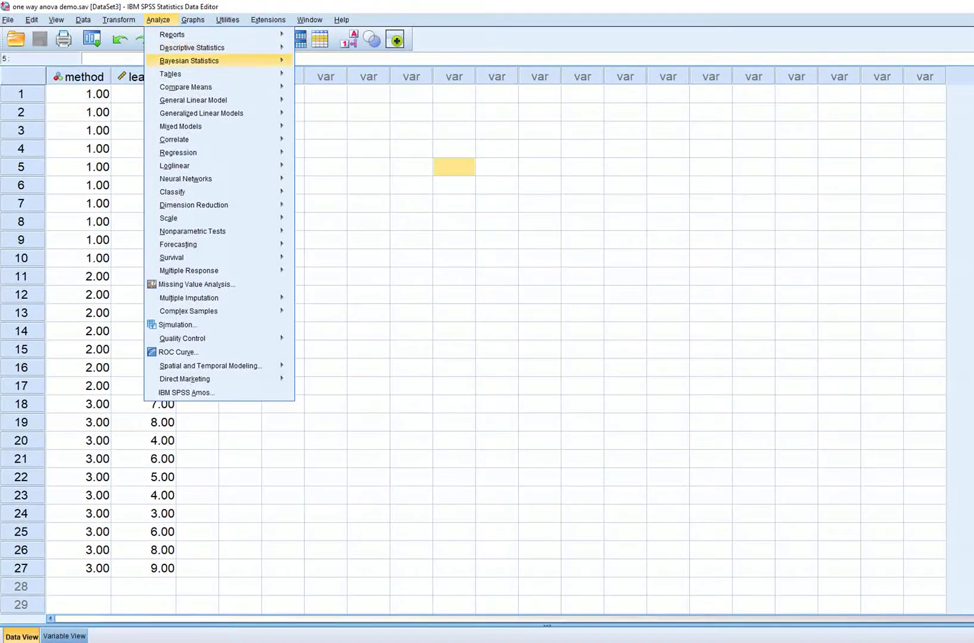
mouse_move(185, 87)
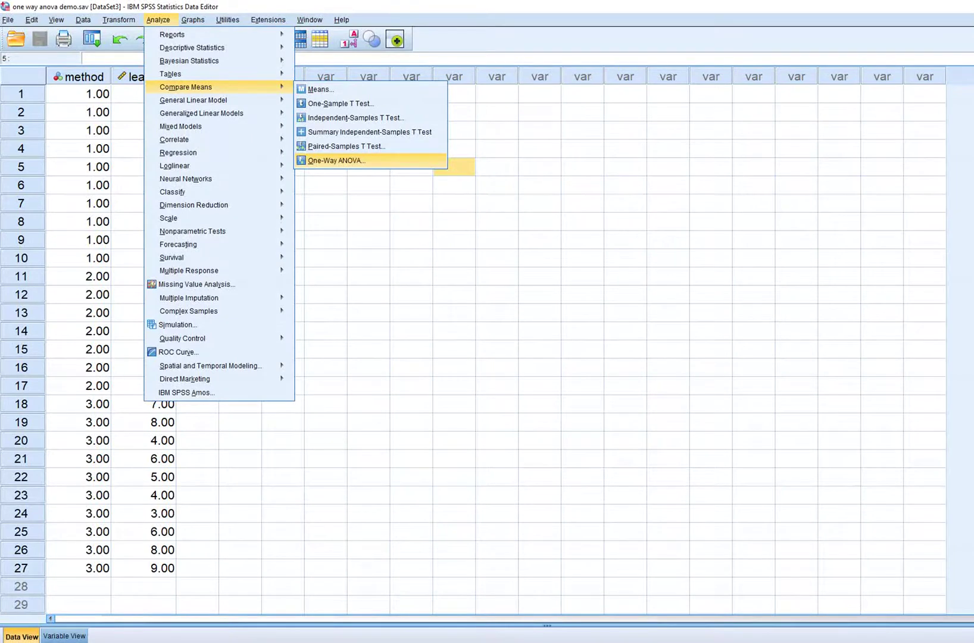
left_click(336, 160)
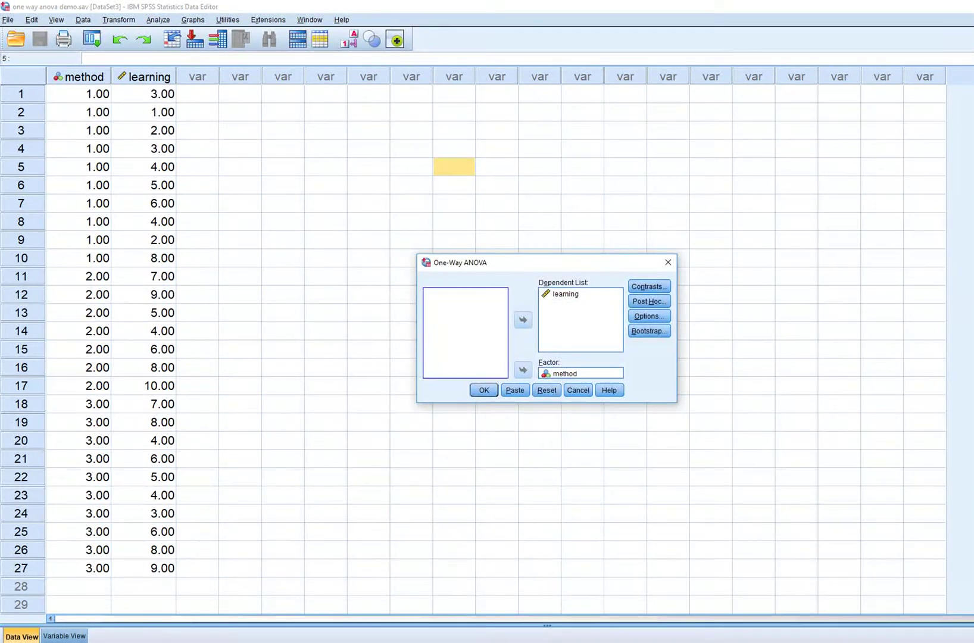
left_click(547, 390)
left_click_drag(458, 262, 393, 153)
left_click(458, 260)
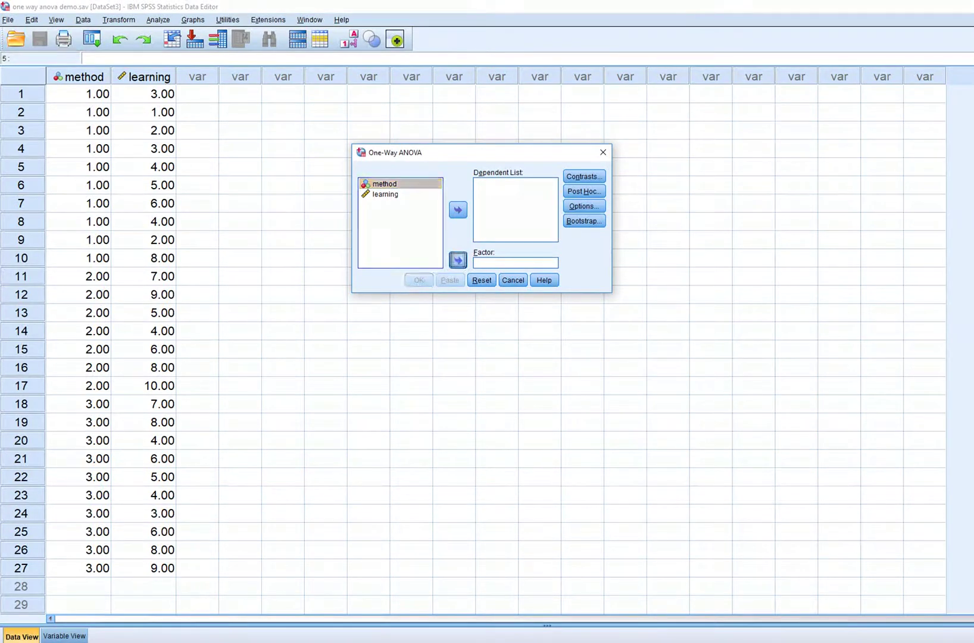
left_click(399, 183)
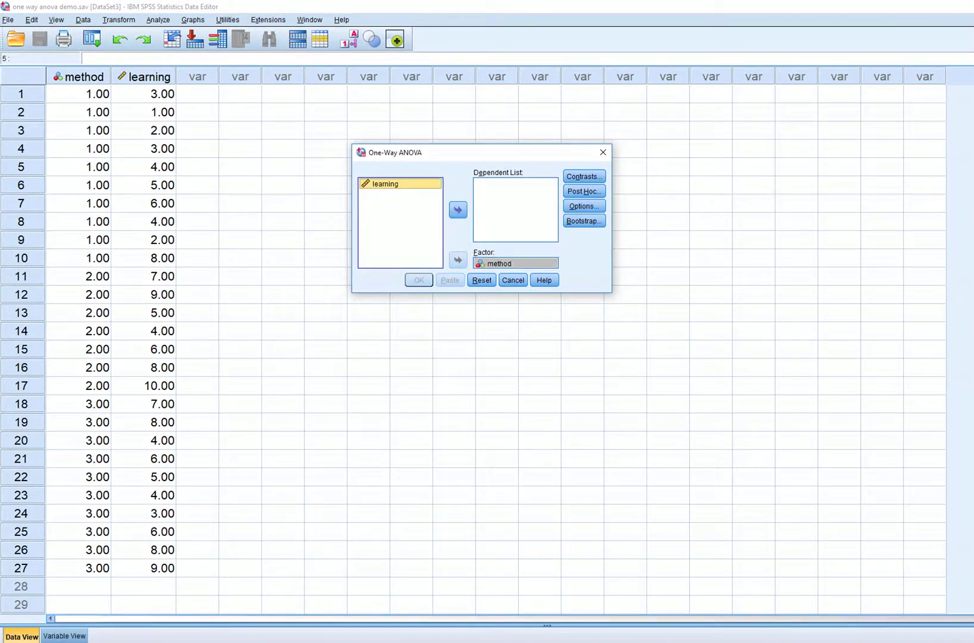
left_click(458, 209)
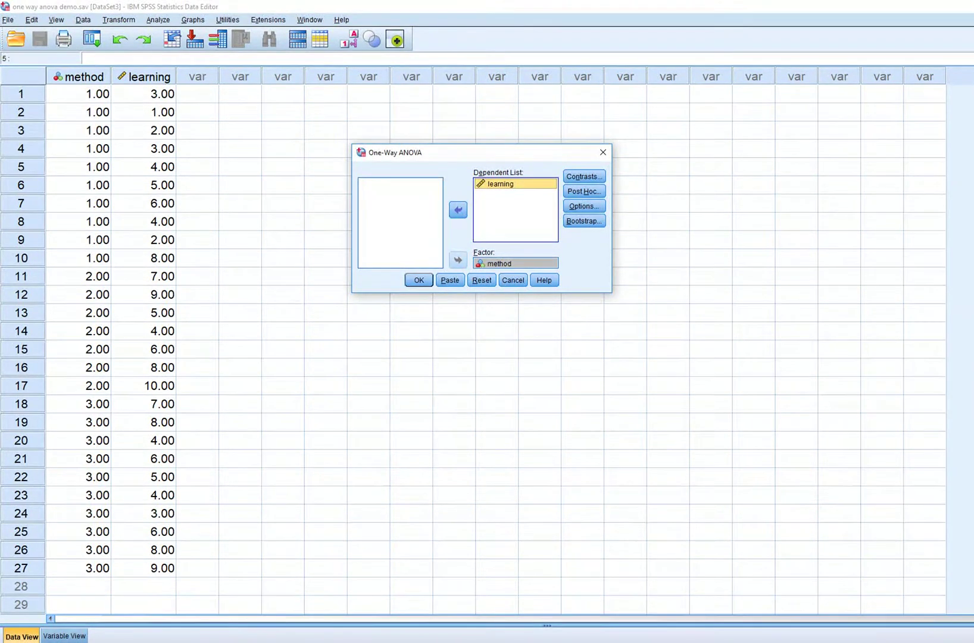
Step: Request descriptives, the homogeneity of variance test, Brown-Forsythe, Welch and a means plot in the ANOVA options
left_click(583, 206)
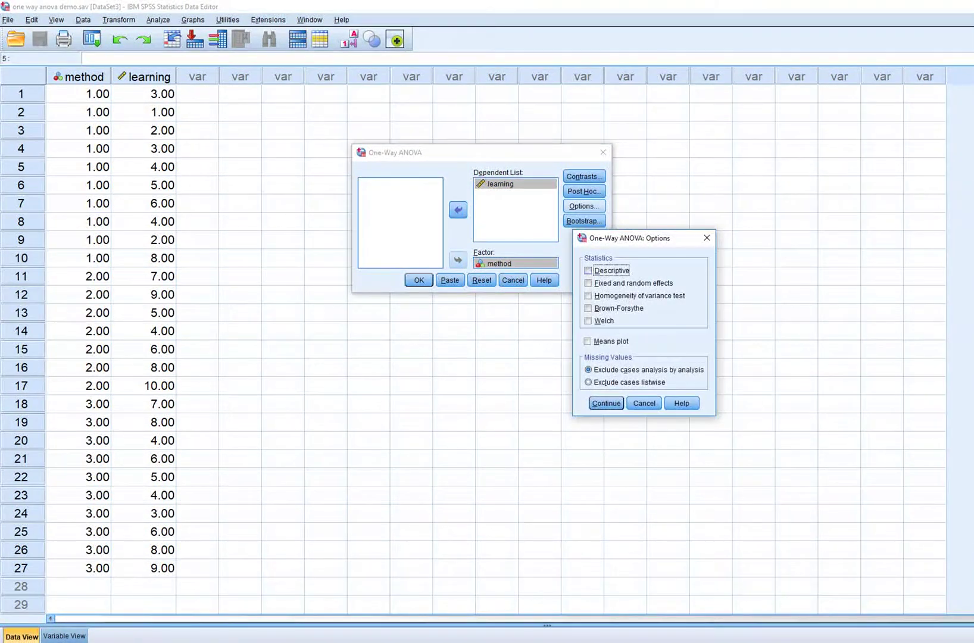
key("space")
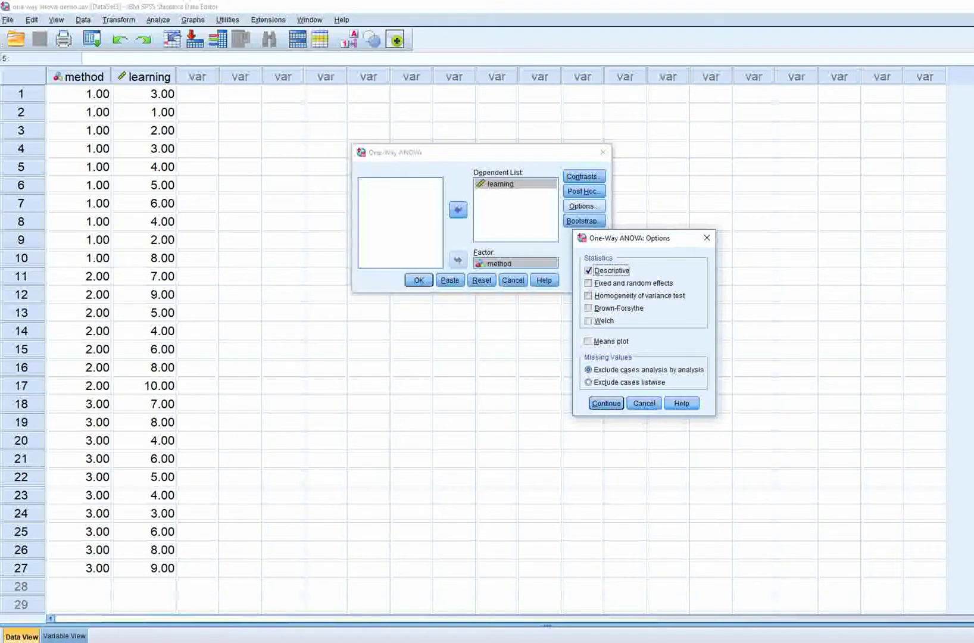
left_click(588, 296)
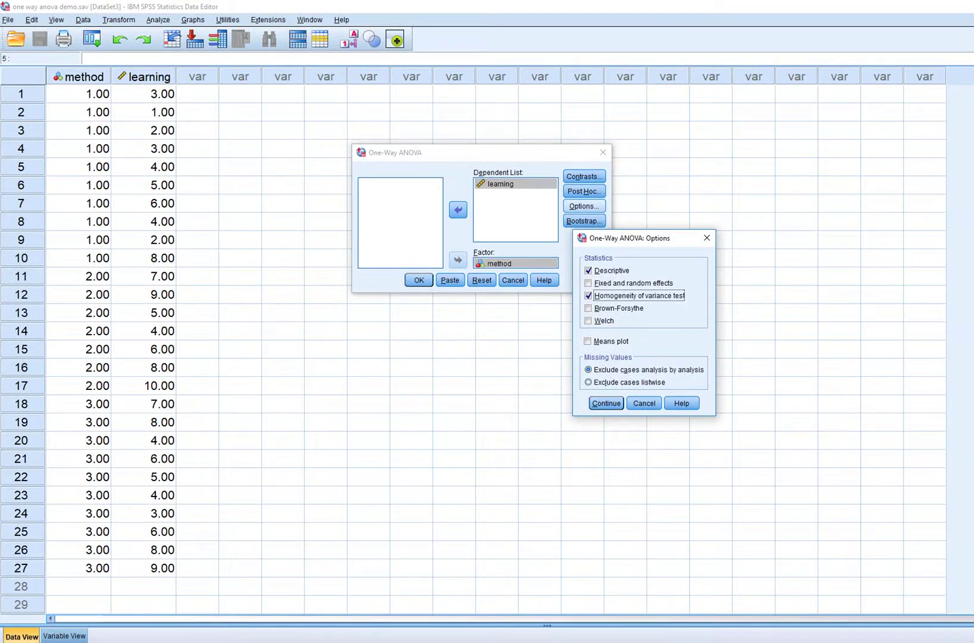
left_click(588, 341)
left_click(588, 307)
left_click(587, 320)
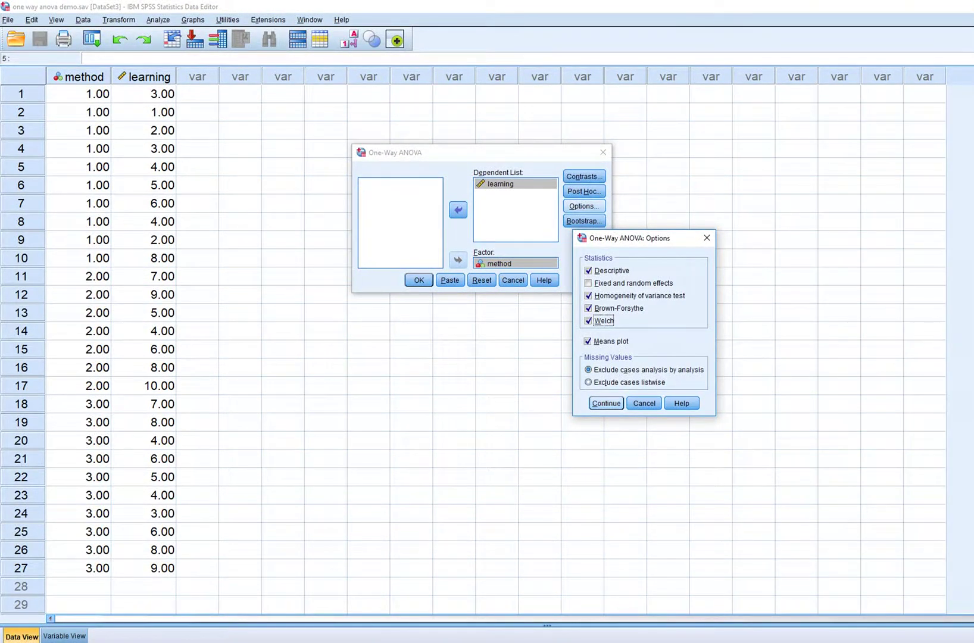
key("Return")
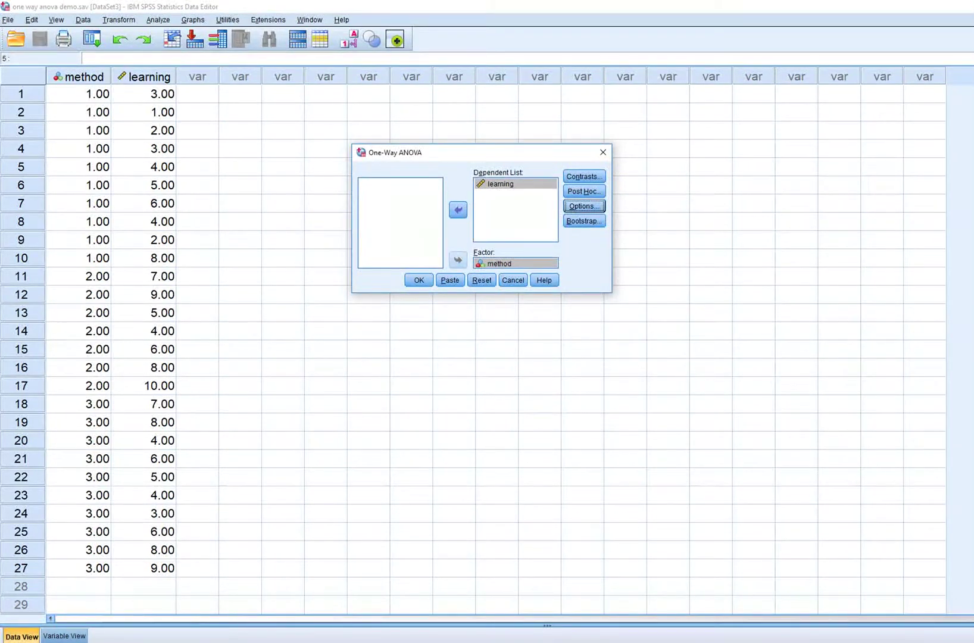
Step: Request Tukey, Tamhane's T2 and Games-Howell post hoc comparisons for the ANOVA
left_click(583, 191)
left_click_drag(730, 319, 680, 241)
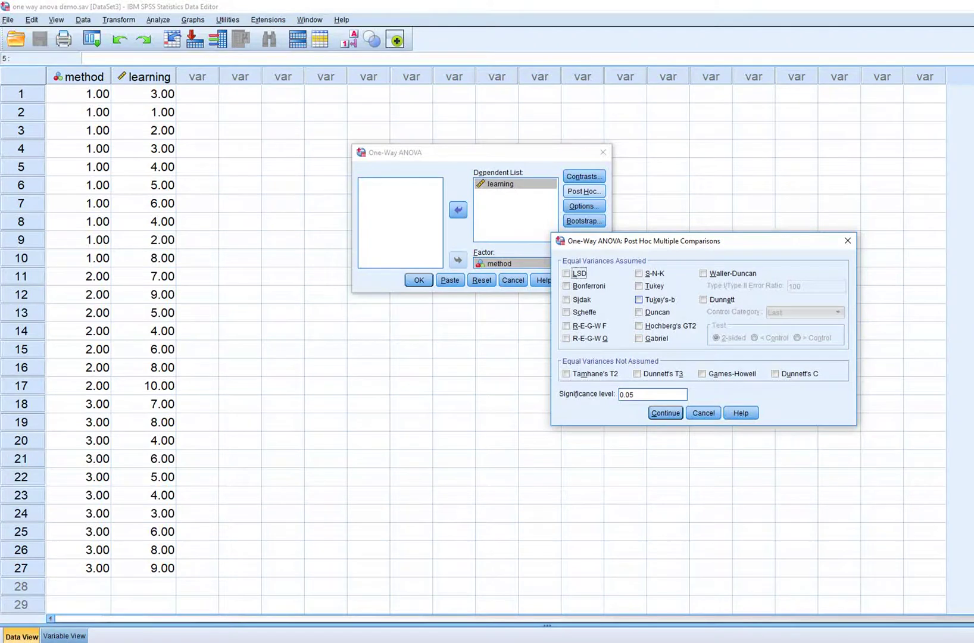
left_click(639, 286)
mouse_move(568, 267)
left_mouse_down()
mouse_move(603, 271)
mouse_move(657, 298)
mouse_move(647, 280)
mouse_move(629, 297)
left_mouse_up()
key("e")
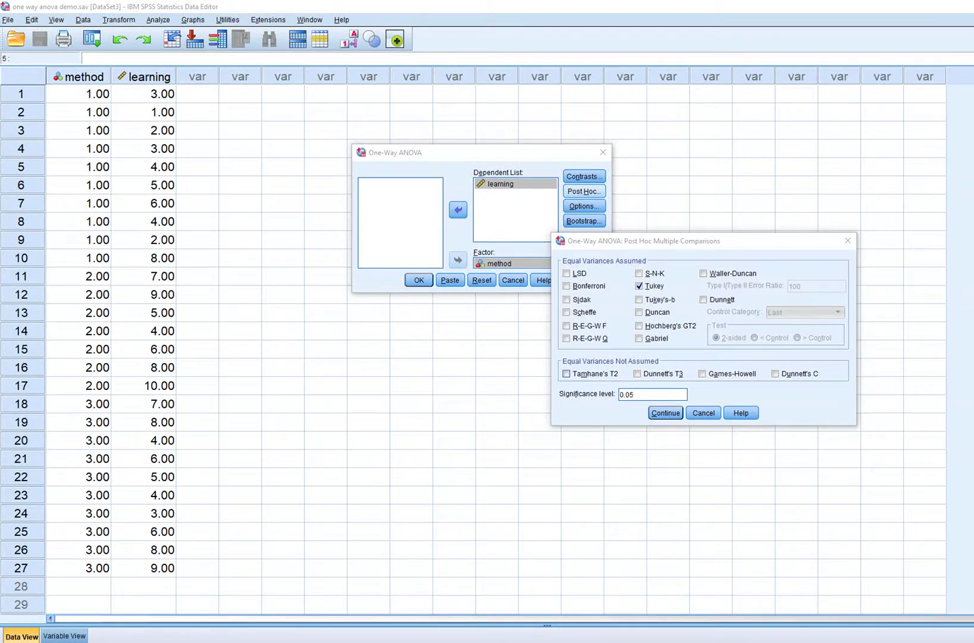
left_click(566, 373)
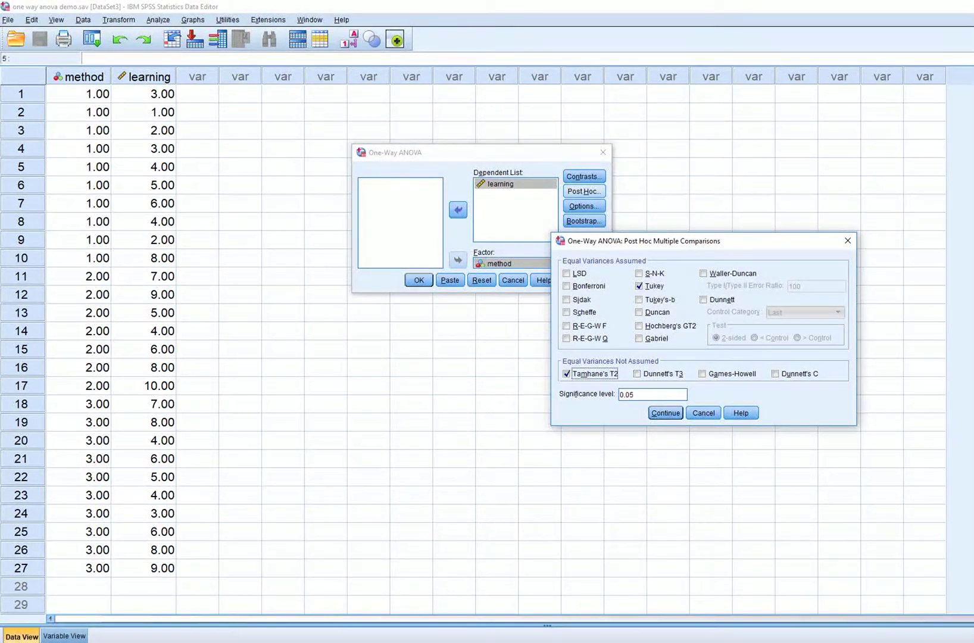
left_click(701, 374)
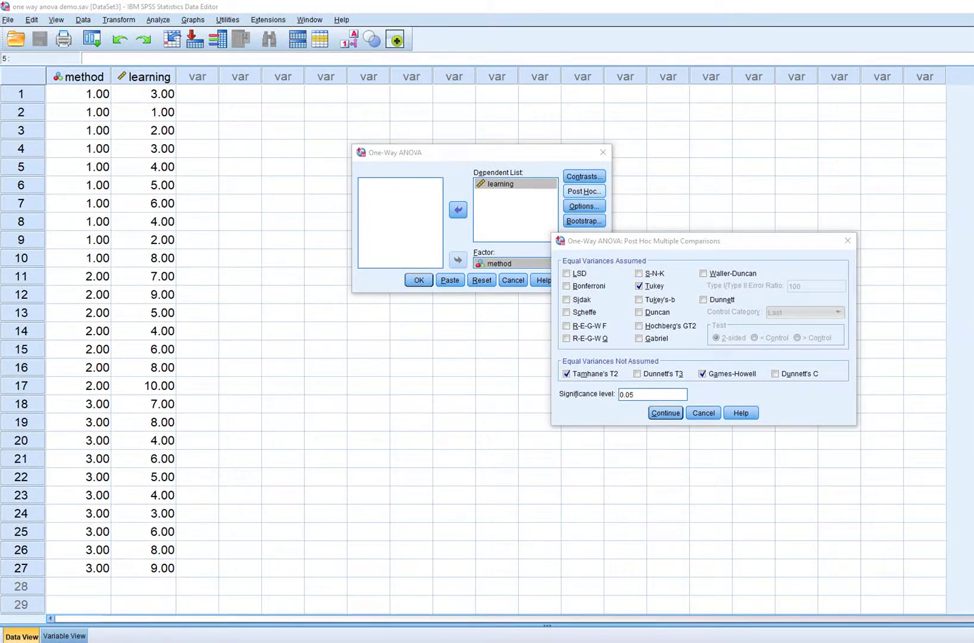
left_click_drag(567, 367, 638, 369)
left_click(665, 413)
Step: Run the One-Way ANOVA and bring up its results in the output viewer
left_click(419, 280)
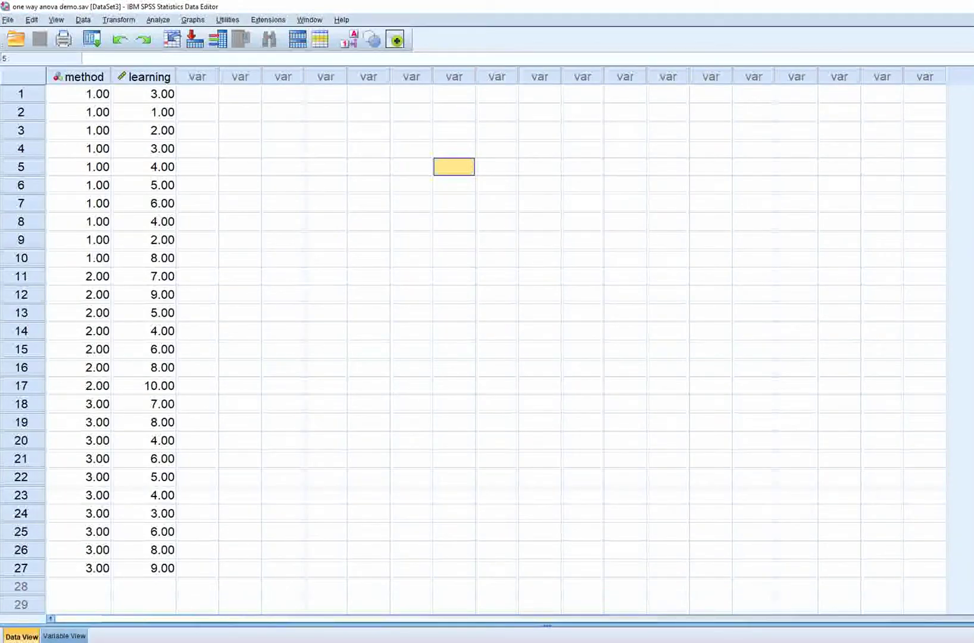
left_click(321, 642)
left_click(443, 614)
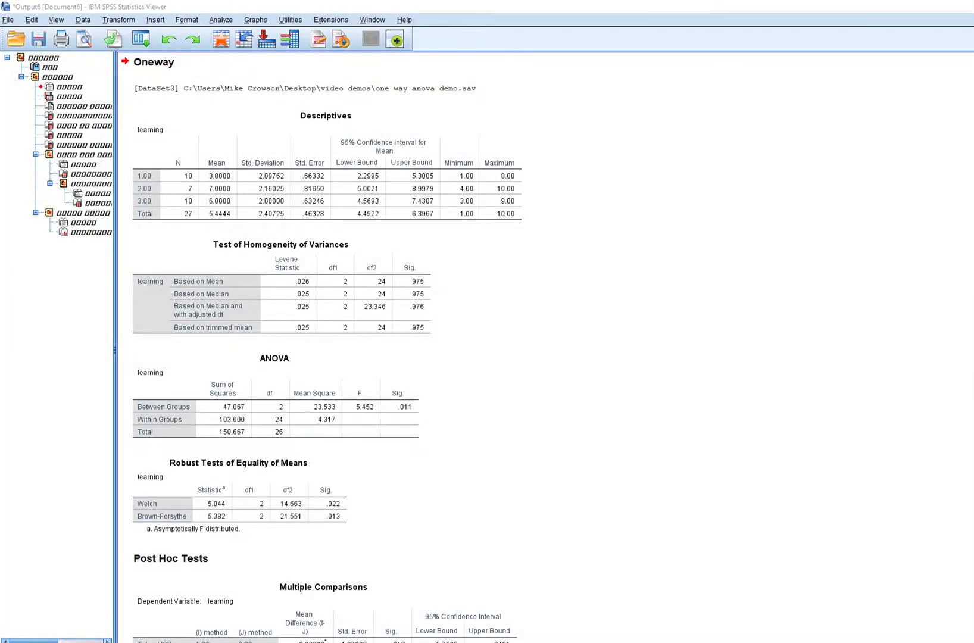
Step: Examine the group standard deviations in the Descriptives table and the mean-based Levene result in the Test of Homogeneity of Variances
left_click_drag(310, 121, 344, 122)
left_click_drag(231, 279, 233, 283)
mouse_move(284, 289)
left_mouse_down()
mouse_move(427, 287)
mouse_move(434, 269)
mouse_move(297, 276)
mouse_move(280, 286)
left_mouse_up()
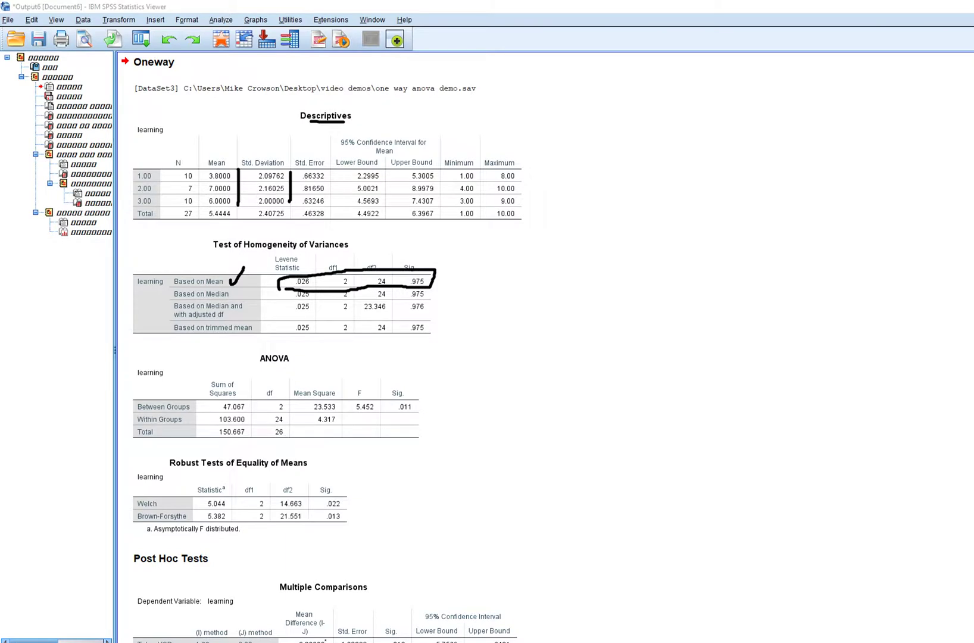
left_click_drag(448, 279, 468, 275)
mouse_move(489, 273)
left_mouse_down()
mouse_move(525, 278)
mouse_move(529, 261)
mouse_move(540, 267)
left_mouse_up()
Step: Examine the F and significance values in the ANOVA table and compare its role with the Robust Tests of Equality of Means
left_click_drag(255, 367, 294, 368)
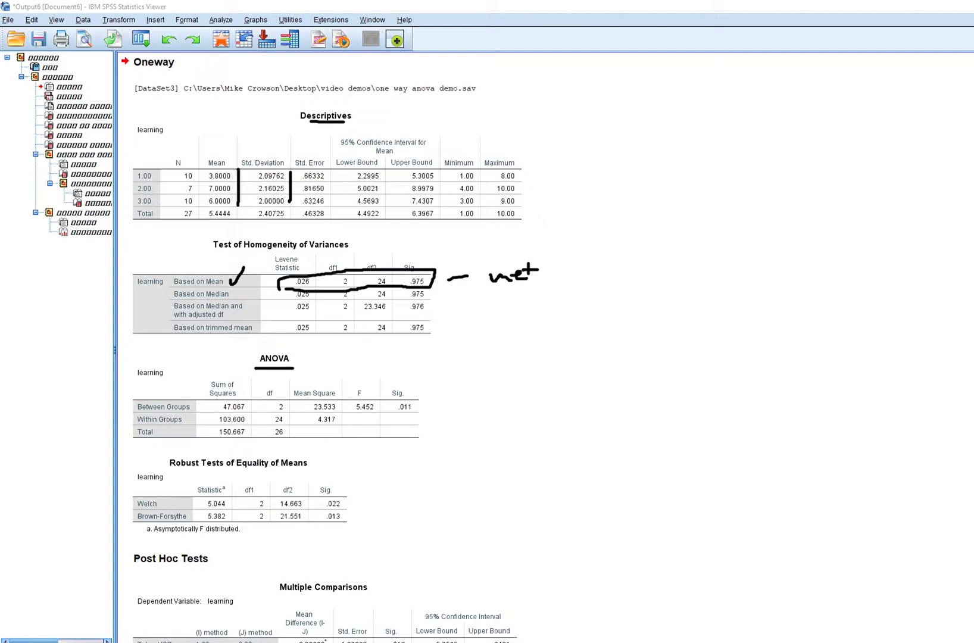
left_click_drag(432, 390, 436, 438)
left_click_drag(256, 370, 284, 370)
left_click_drag(169, 476, 307, 478)
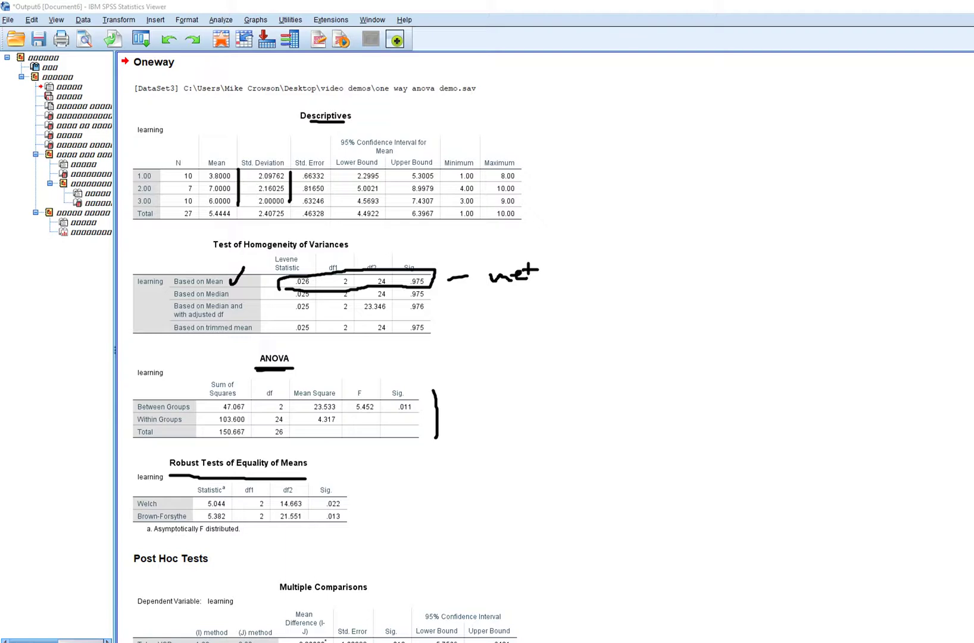
left_click_drag(248, 370, 298, 370)
key("ctrl+z")
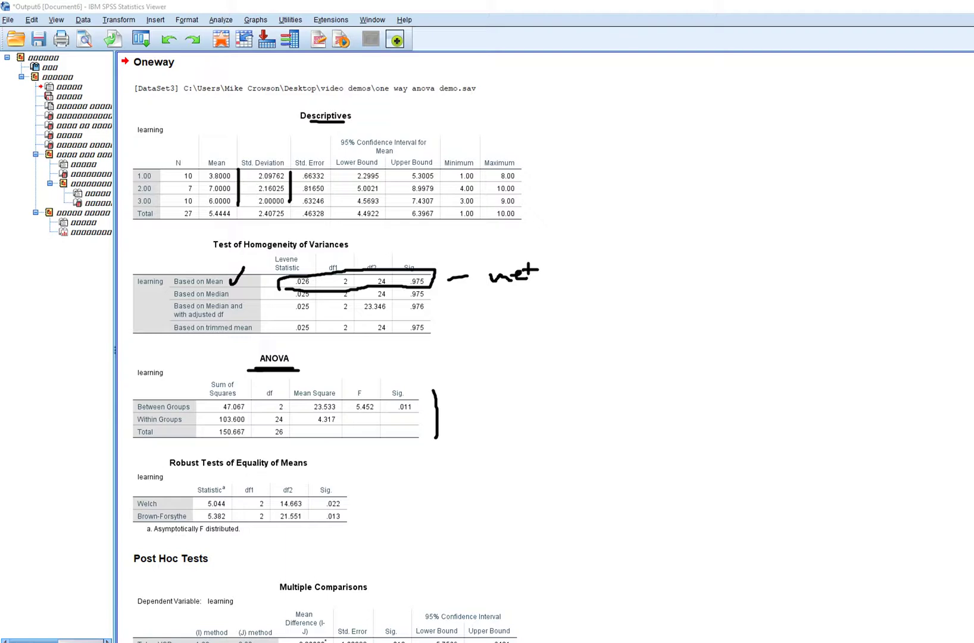
left_click_drag(348, 413, 411, 412)
mouse_move(398, 413)
left_mouse_down()
mouse_move(412, 412)
mouse_move(418, 393)
mouse_move(384, 396)
mouse_move(390, 415)
left_mouse_up()
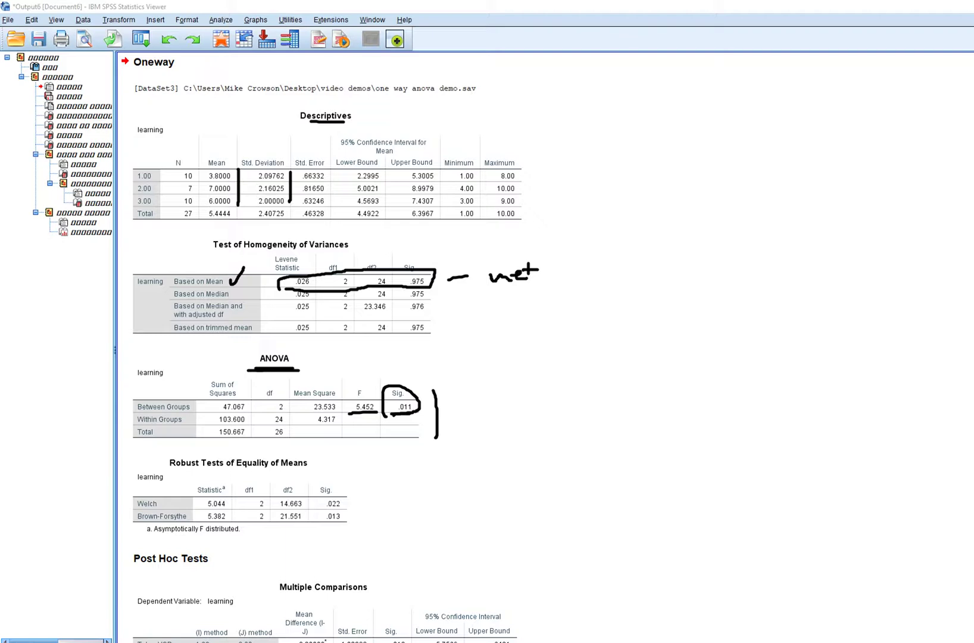
left_click_drag(418, 401, 422, 397)
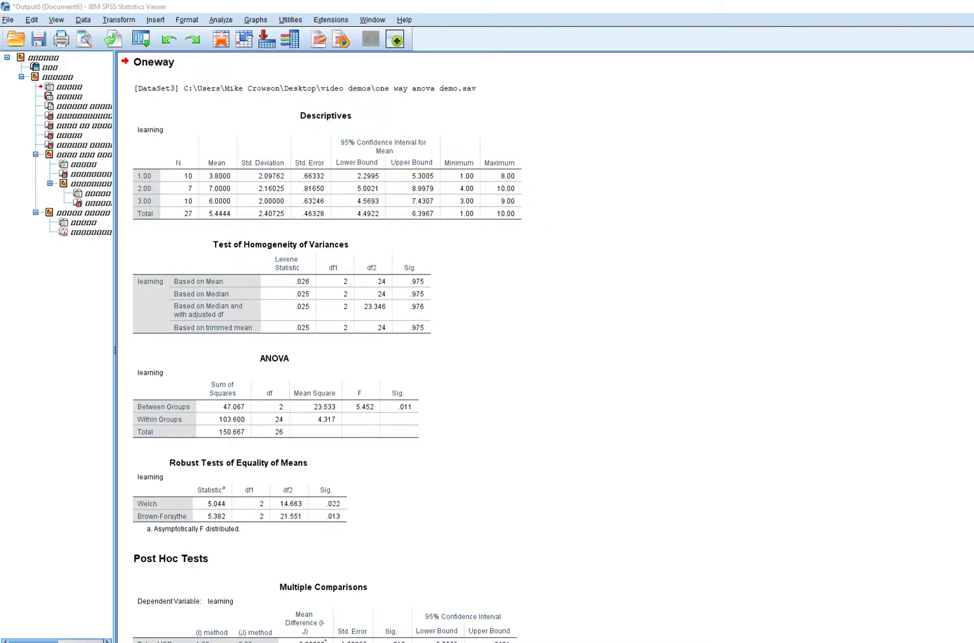
Step: Examine the Tukey HSD, Tamhane and Games-Howell sections of the Multiple Comparisons table
scroll(325, 345, "down", 7)
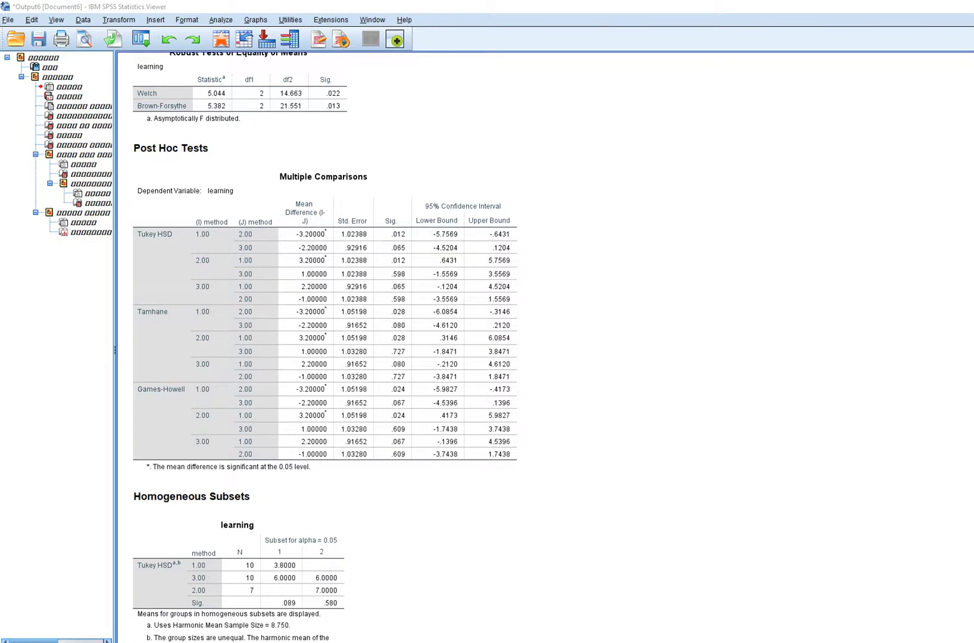
mouse_move(149, 222)
left_mouse_down()
mouse_move(127, 229)
mouse_move(165, 243)
mouse_move(151, 220)
mouse_move(132, 224)
left_mouse_up()
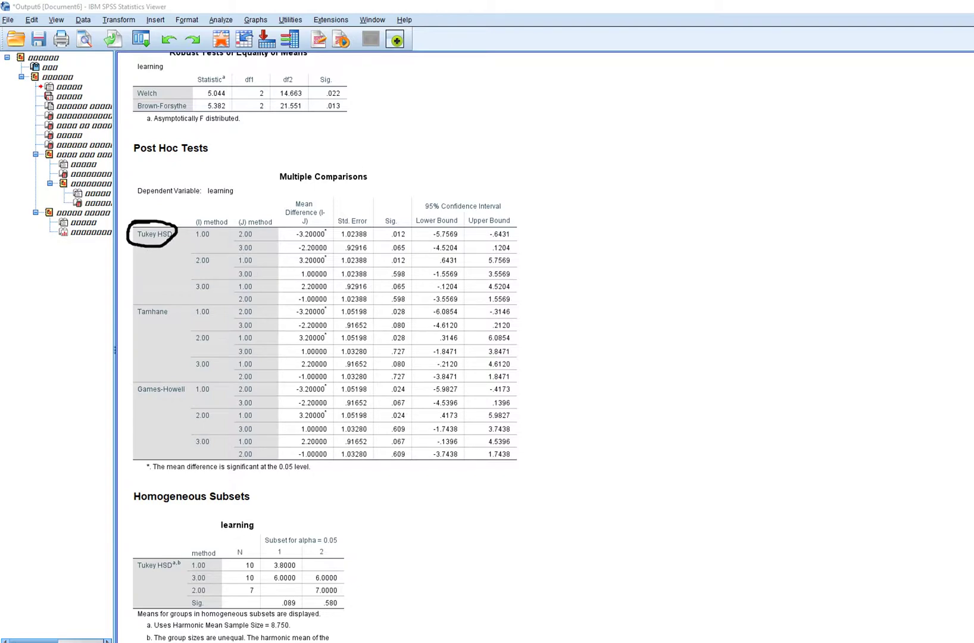
mouse_move(138, 307)
left_mouse_down()
mouse_move(187, 331)
mouse_move(122, 337)
left_mouse_up()
mouse_move(139, 386)
left_mouse_down()
mouse_move(194, 414)
mouse_move(139, 417)
left_mouse_up()
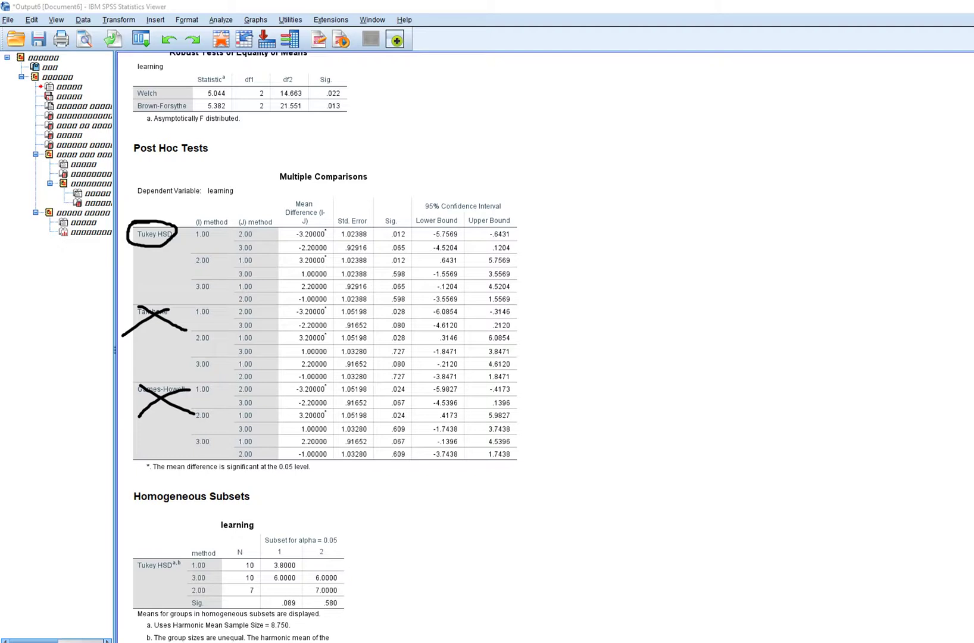
Step: Examine the Tukey HSD mean differences and significance values for method 1 against methods 2 and 3
left_click_drag(195, 242, 331, 245)
left_click_drag(388, 238, 412, 237)
left_click_drag(237, 254, 325, 255)
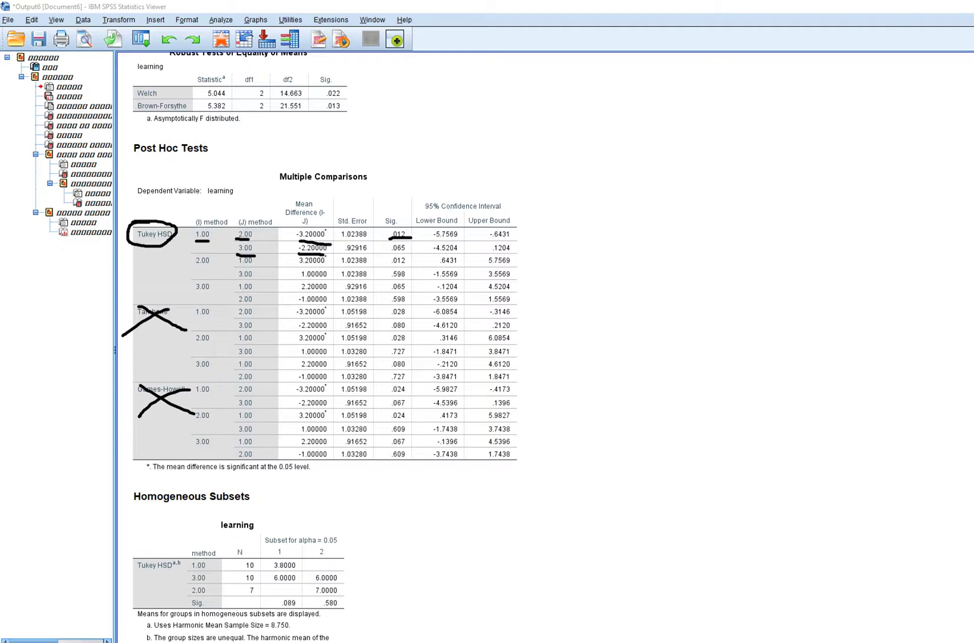
left_click_drag(388, 255, 407, 254)
Step: Examine the Tukey HSD comparison of method 2 with method 3 and identify the redundant rows among the pairs
left_click_drag(191, 290, 215, 290)
mouse_move(967, 310)
key("ctrl+z")
left_click_drag(197, 265, 327, 279)
left_click_drag(392, 279, 409, 278)
mouse_move(215, 287)
left_mouse_down()
mouse_move(227, 286)
mouse_move(225, 299)
left_mouse_up()
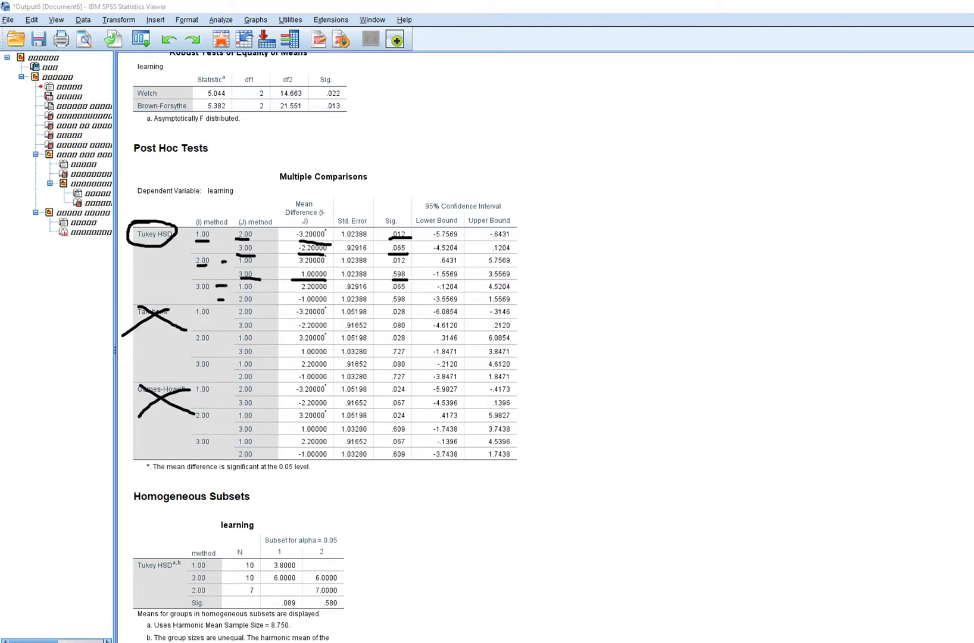
mouse_move(182, 230)
left_mouse_down()
mouse_move(195, 221)
mouse_move(222, 251)
mouse_move(226, 242)
left_mouse_up()
left_click_drag(216, 272, 232, 269)
key("Escape")
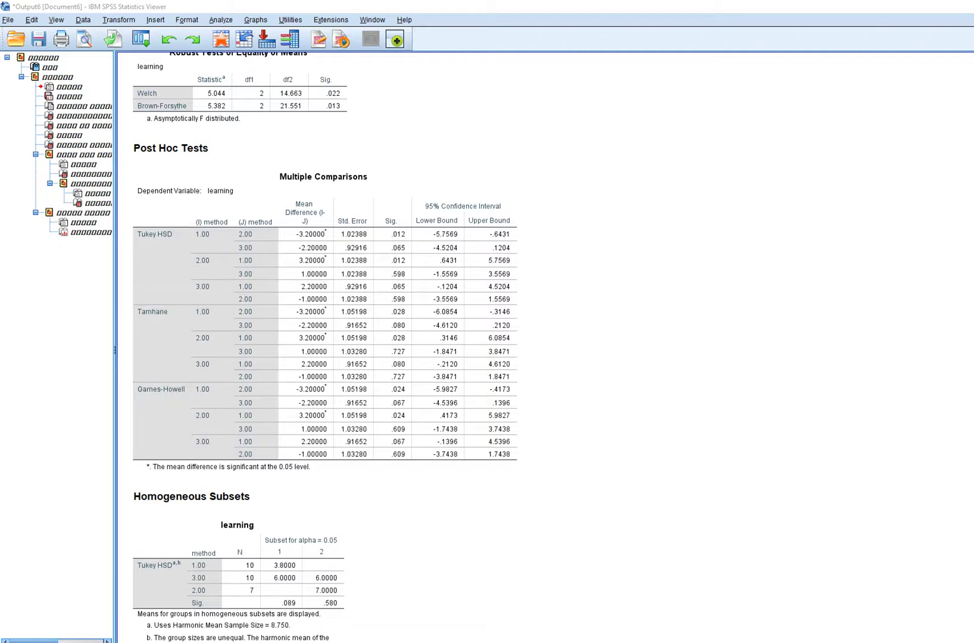
Step: Review the Homogeneous Subsets table and the Means Plots, and recheck the Descriptives through Multiple Comparisons tables
scroll(545, 342, "down", 6)
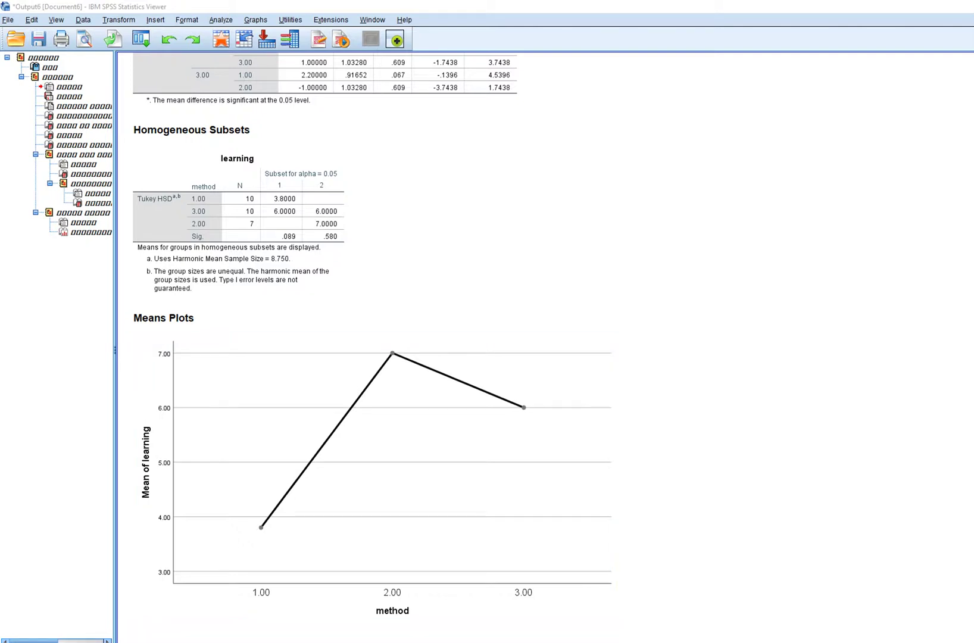
scroll(325, 345, "up", 15)
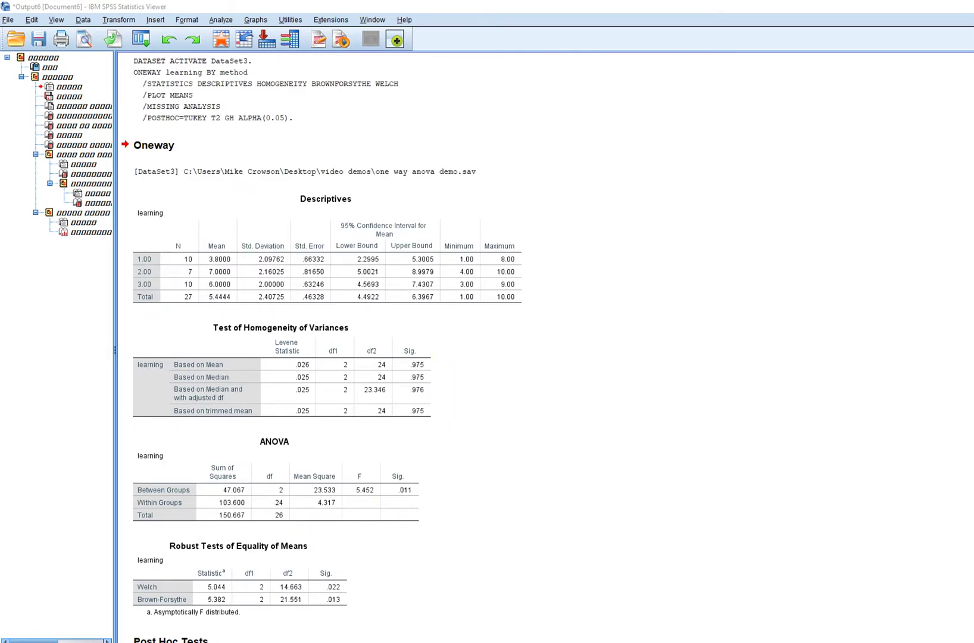
scroll(325, 346, "down", 10)
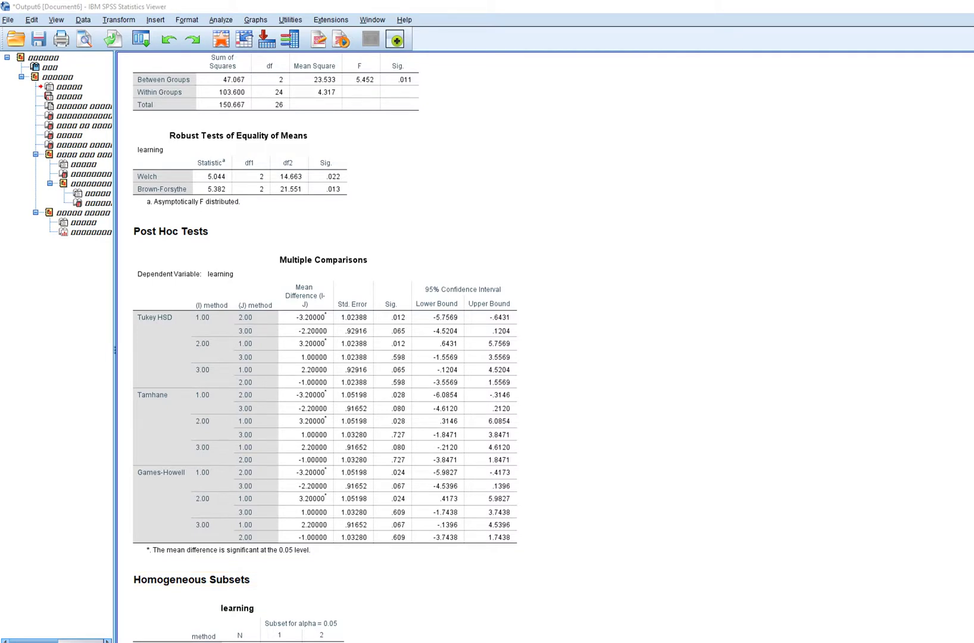
Step: Switch to the one way anova demo.sav data and inspect the method column's cases for groups 1 and 3
mouse_move(321, 642)
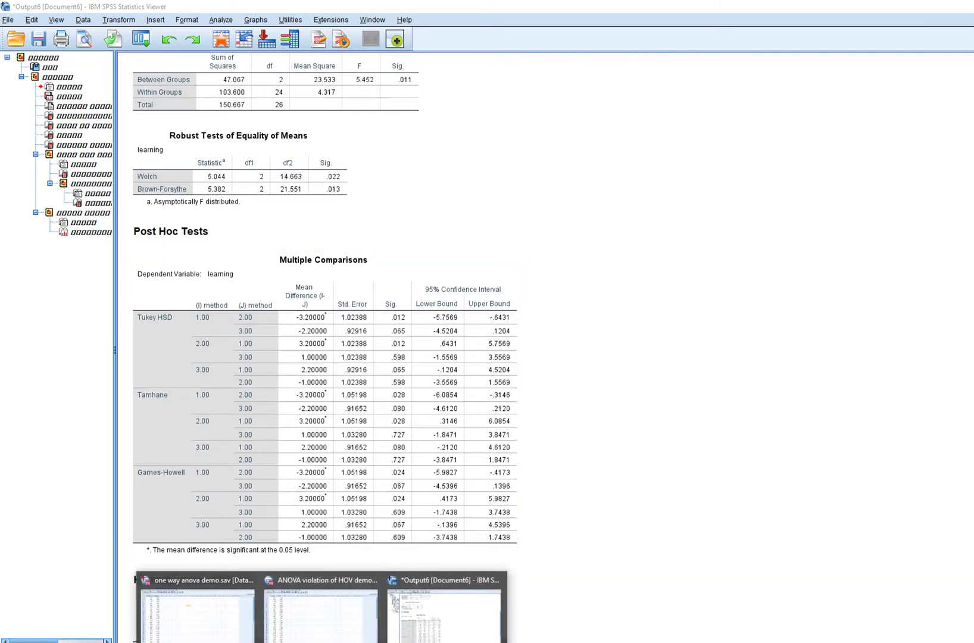
left_click(197, 607)
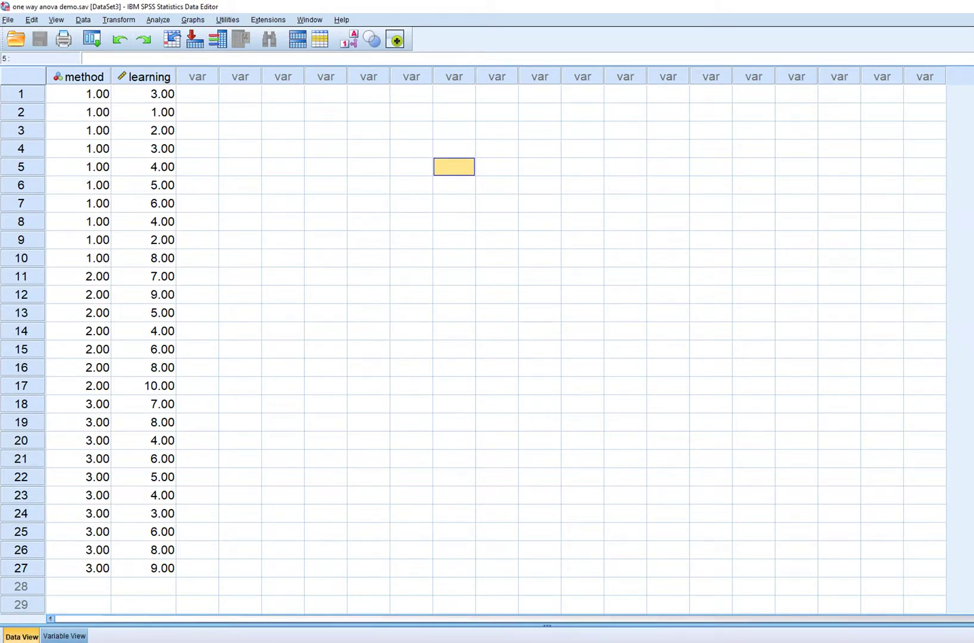
left_click_drag(78, 93, 78, 258)
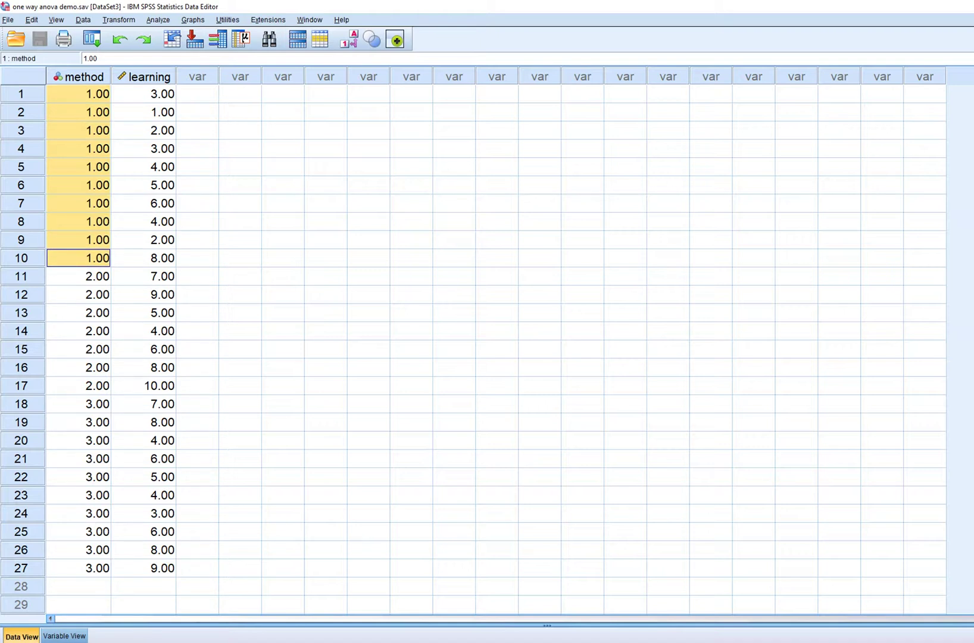
left_click_drag(78, 423, 78, 568)
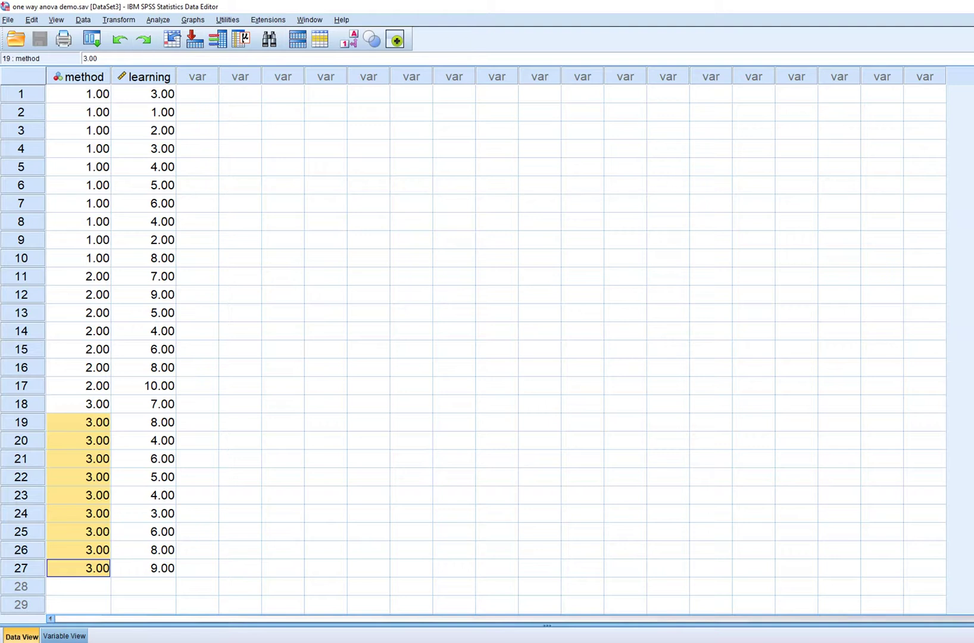
Step: Reopen the One-Way ANOVA setup and turn off the Tukey, Tamhane's T2 and Games-Howell post hoc tests
left_click(157, 20)
mouse_move(185, 87)
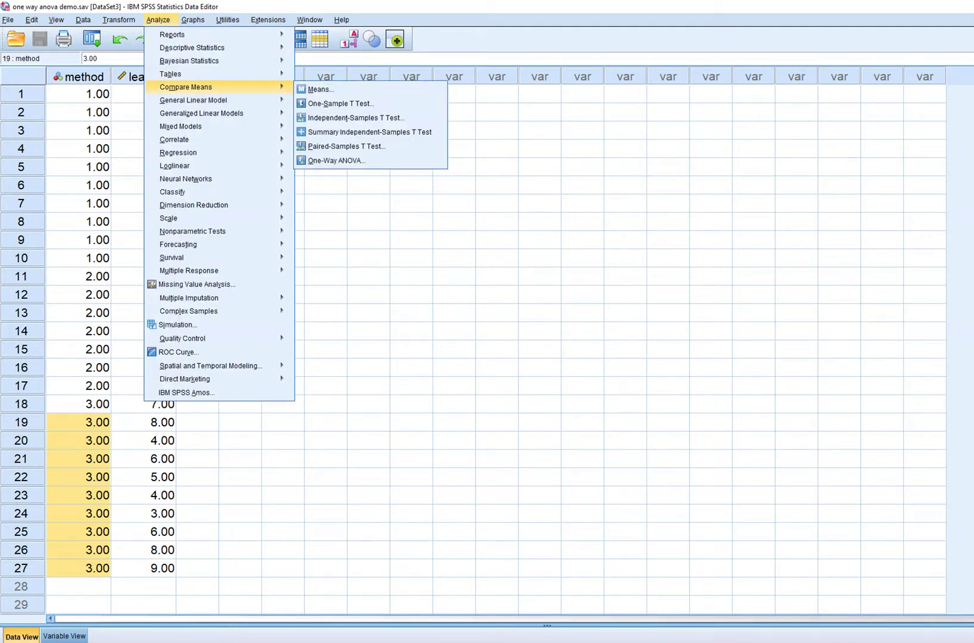
left_click(336, 160)
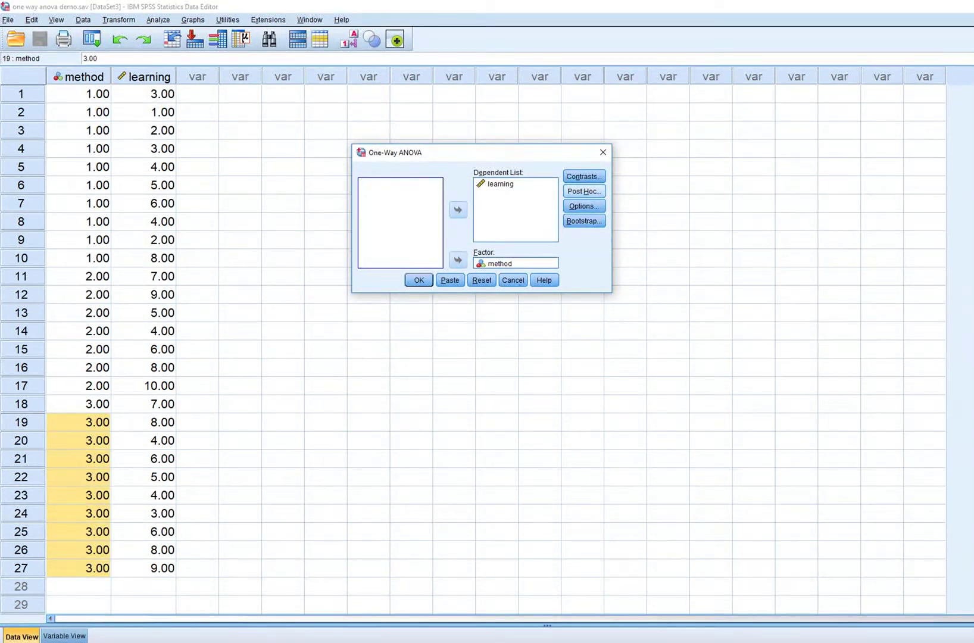
left_click(583, 191)
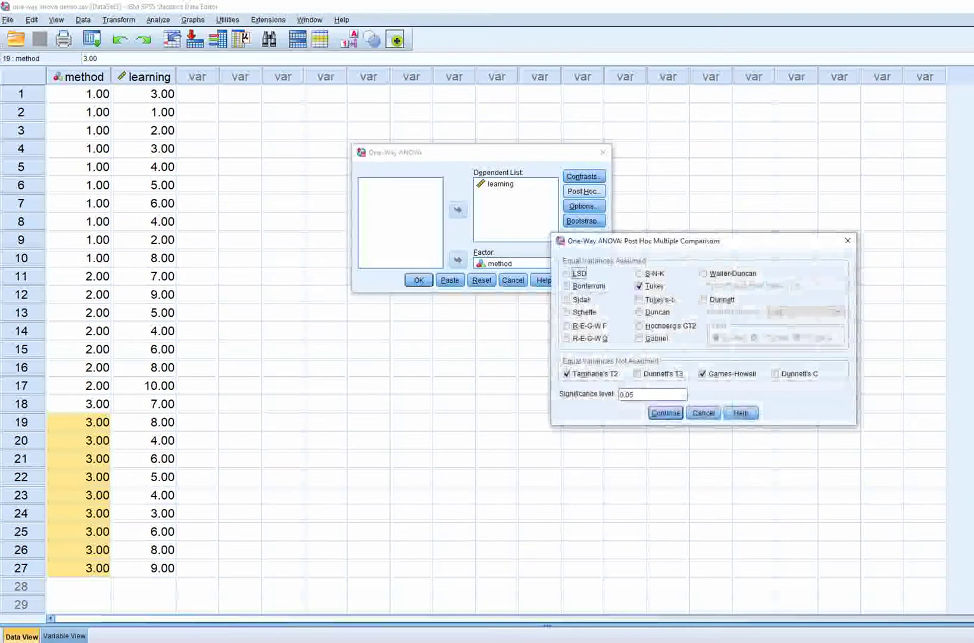
left_click(566, 373)
left_click(702, 374)
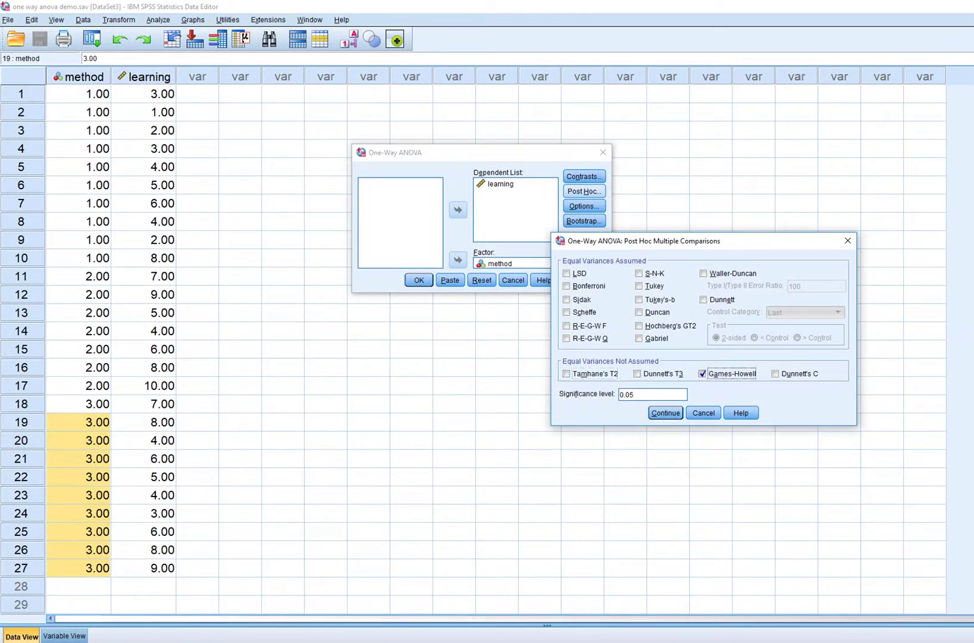
left_click(665, 413)
Step: Define the first contrast of the One-Way ANOVA with coefficients 1, 0 and -1, comparing methods 1 and 3
left_click(584, 177)
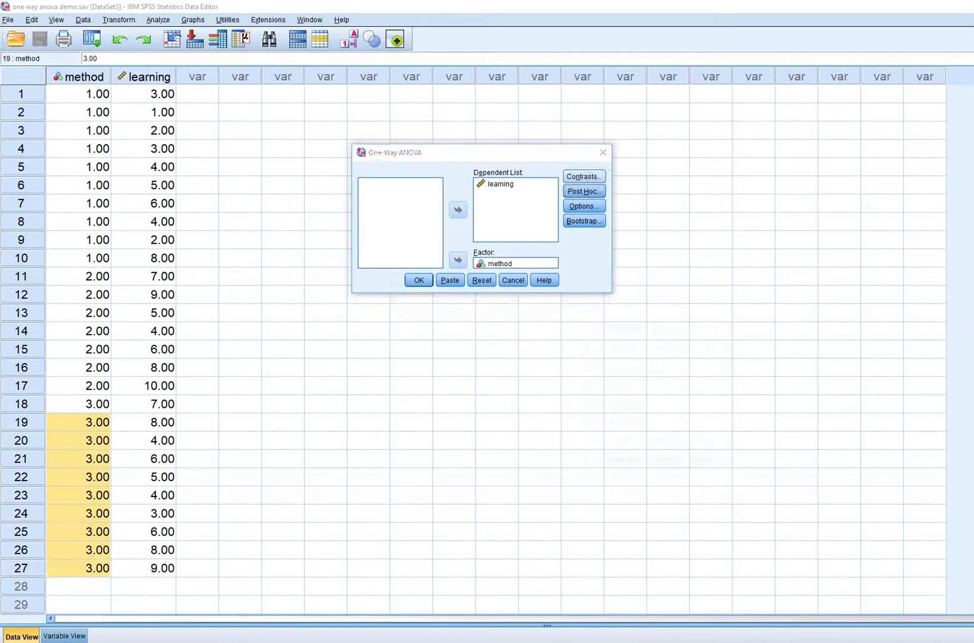
left_click_drag(640, 296, 597, 218)
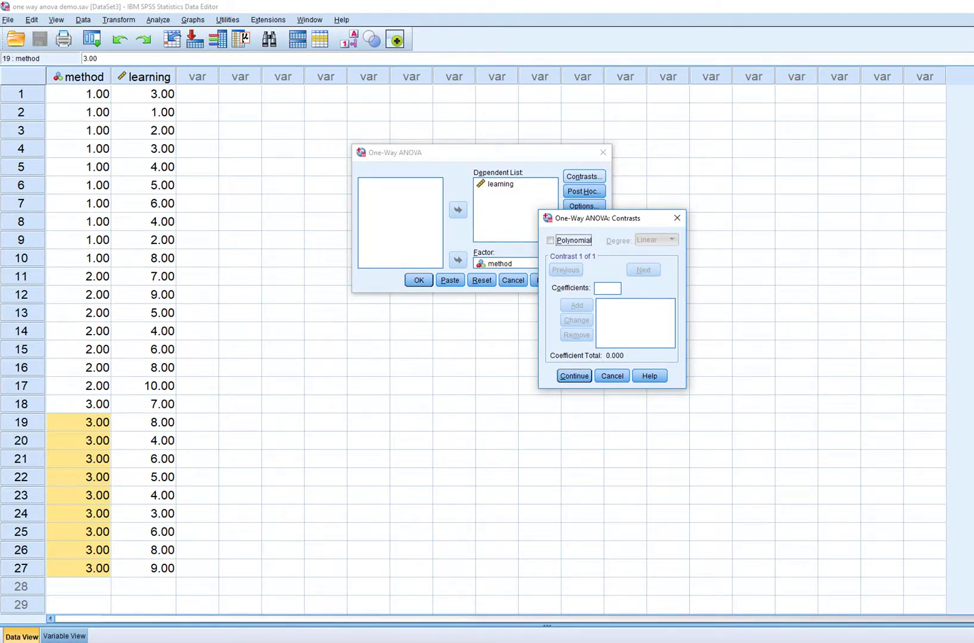
left_click(607, 288)
type("1")
key("alt+a")
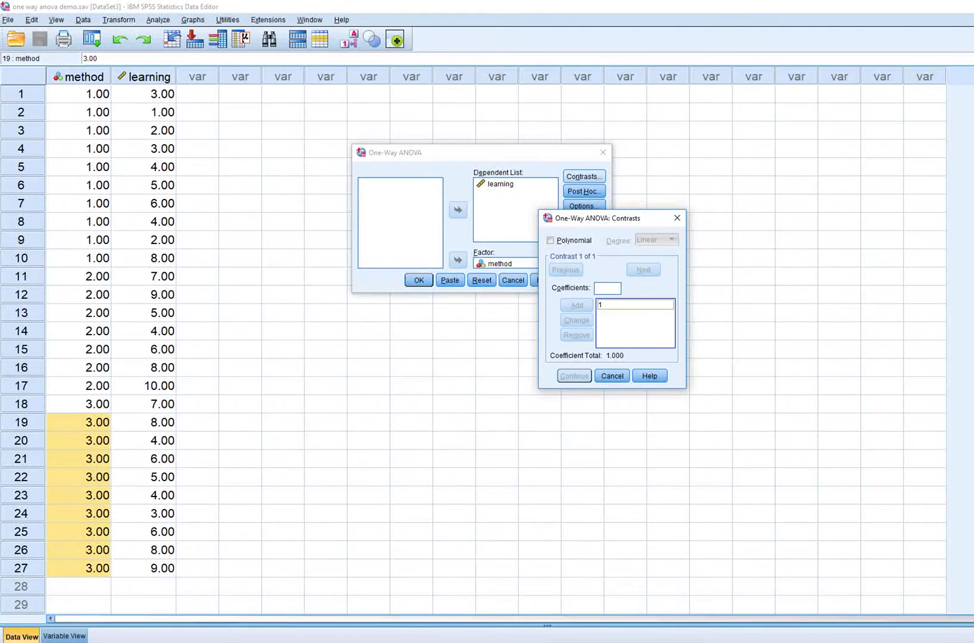
type("0")
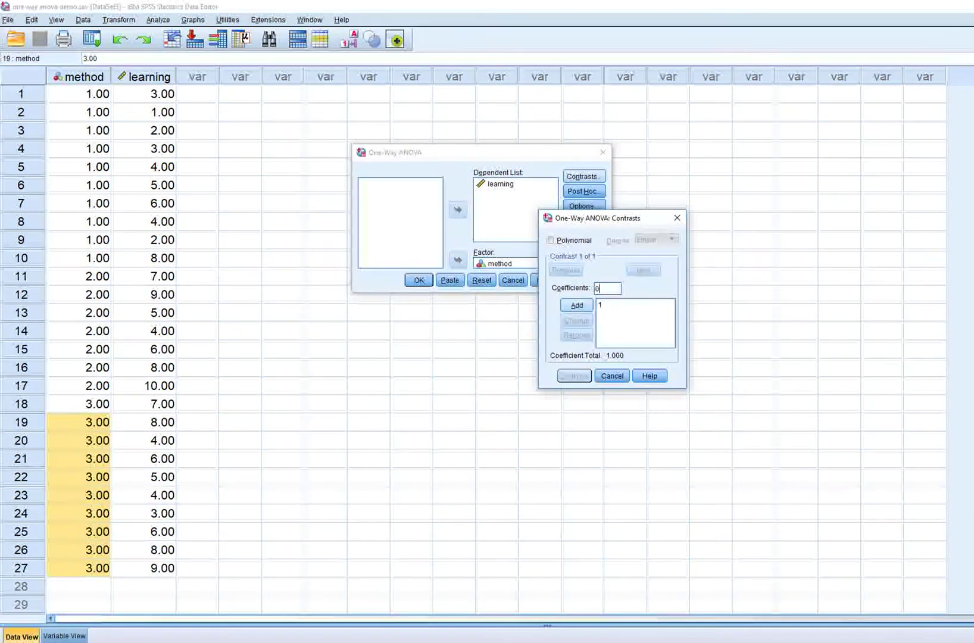
key("alt+a")
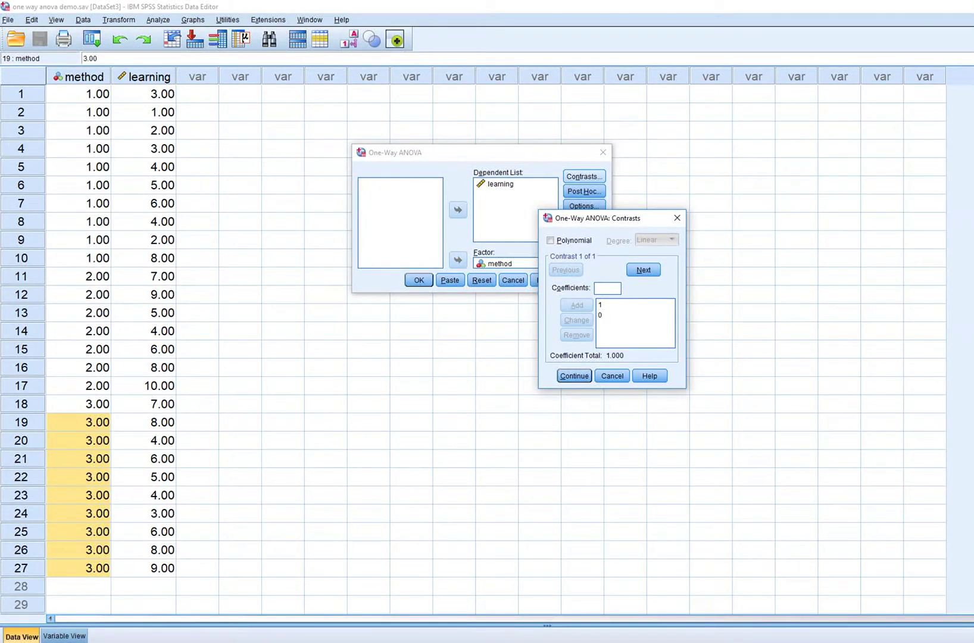
type("-1")
left_click(576, 305)
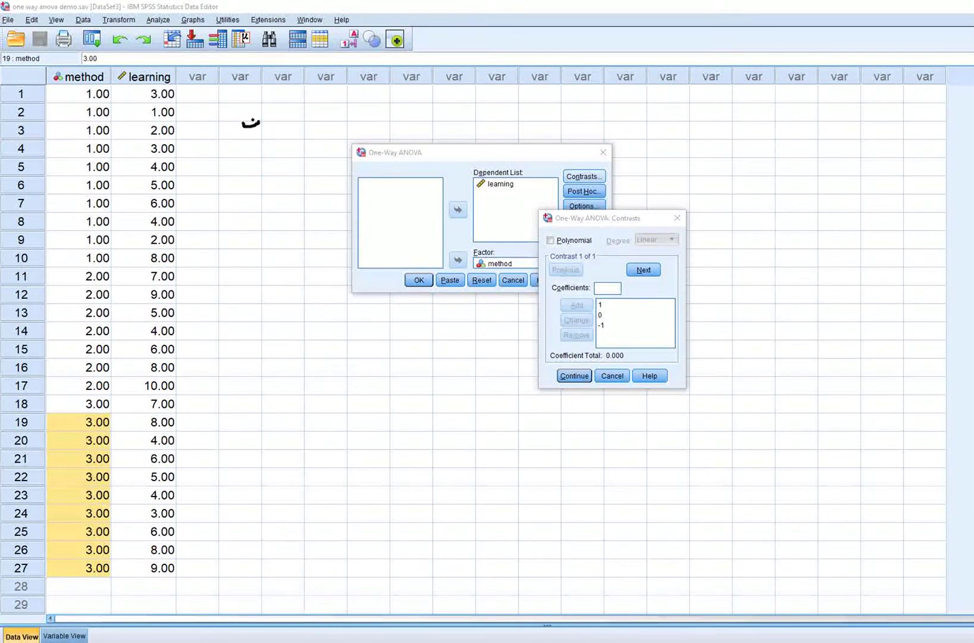
mouse_move(272, 123)
left_mouse_down()
mouse_move(316, 123)
mouse_move(328, 110)
left_mouse_up()
mouse_move(334, 101)
left_mouse_down()
mouse_move(327, 124)
mouse_move(329, 93)
mouse_move(348, 117)
mouse_move(387, 125)
mouse_move(404, 99)
mouse_move(400, 119)
mouse_move(396, 90)
mouse_move(416, 124)
mouse_move(439, 107)
mouse_move(470, 121)
mouse_move(464, 130)
mouse_move(475, 106)
mouse_move(481, 121)
mouse_move(474, 85)
mouse_move(500, 115)
mouse_move(492, 122)
left_mouse_up()
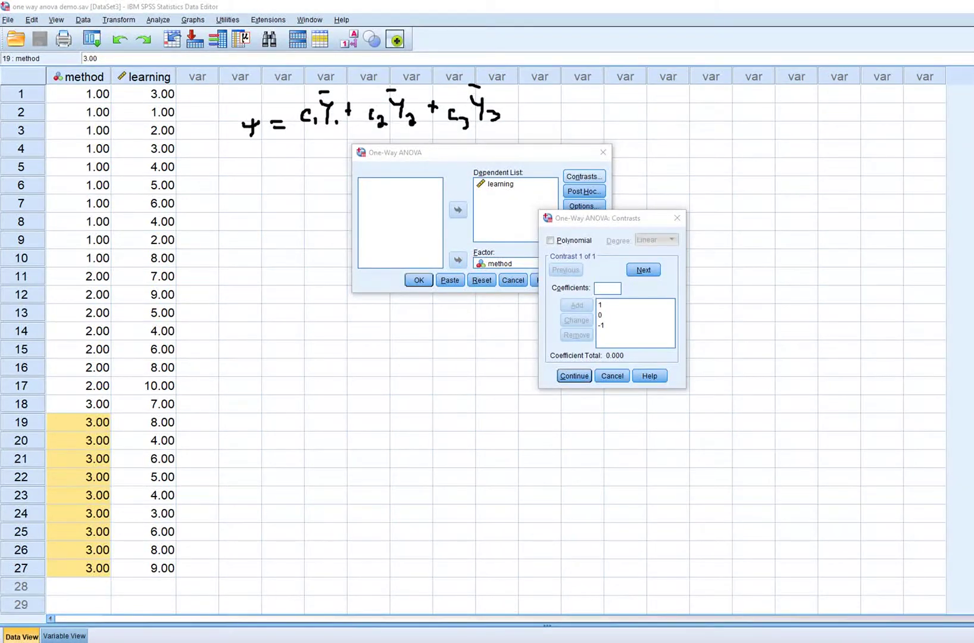
mouse_move(257, 176)
left_mouse_down()
mouse_move(272, 179)
mouse_move(272, 198)
mouse_move(279, 167)
left_mouse_up()
left_click_drag(371, 70, 373, 89)
left_click_drag(447, 69, 452, 74)
mouse_move(277, 191)
left_mouse_down()
mouse_move(280, 200)
mouse_move(312, 171)
mouse_move(310, 189)
mouse_move(316, 160)
mouse_move(327, 191)
left_mouse_up()
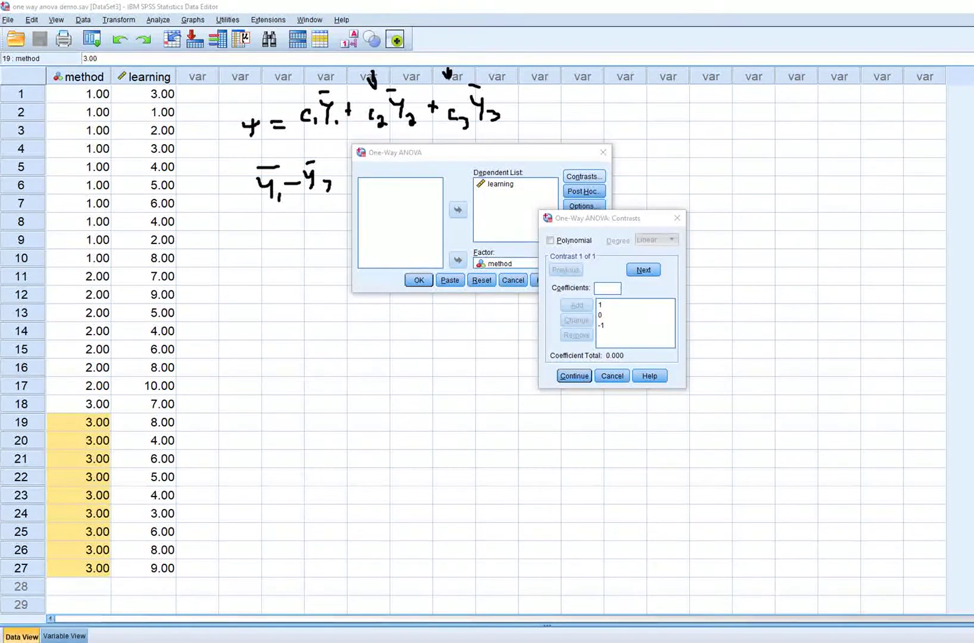
key("Escape")
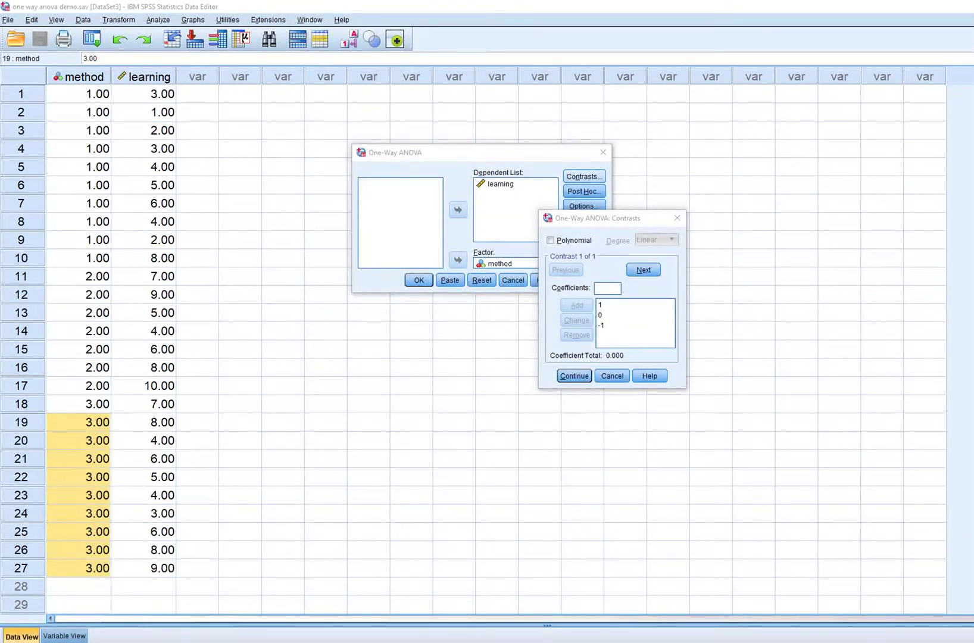
Step: Add a second contrast with coefficients .5, .5 and -1, comparing methods 1 and 2 combined with method 3, and apply both contrasts
left_click(642, 270)
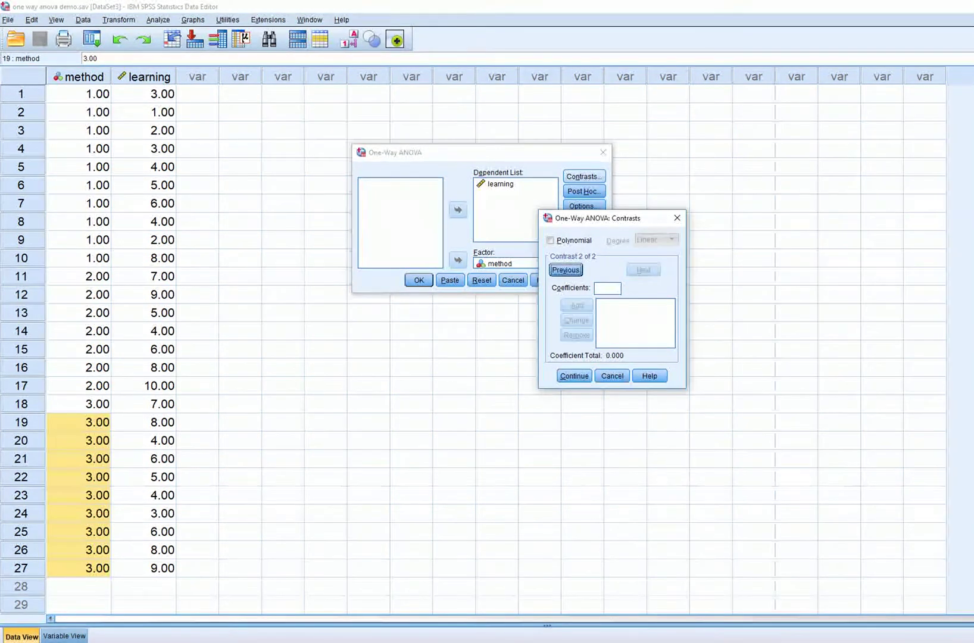
left_click(607, 288)
type(".5")
key("alt+a")
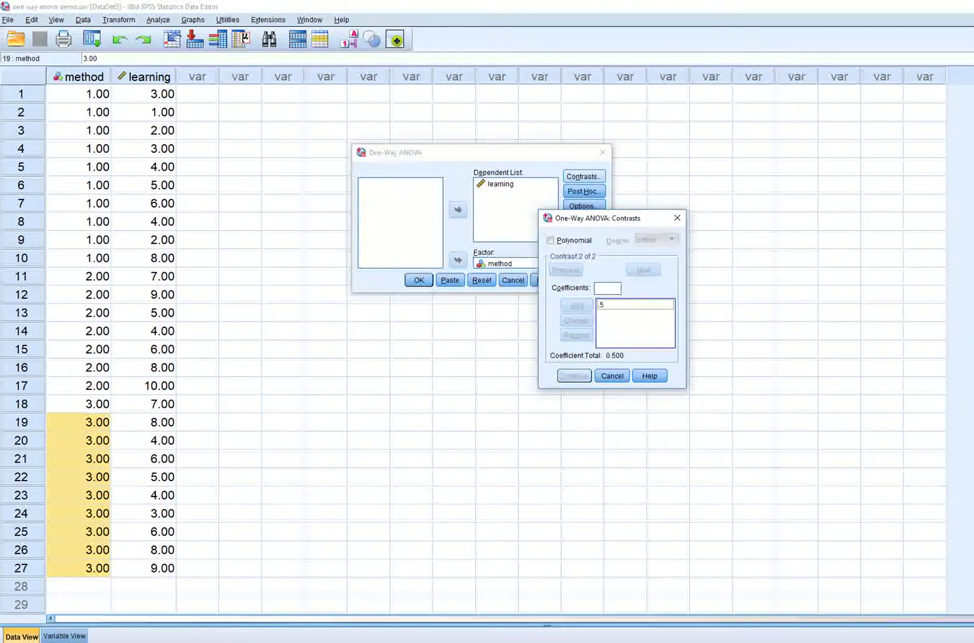
type(".5")
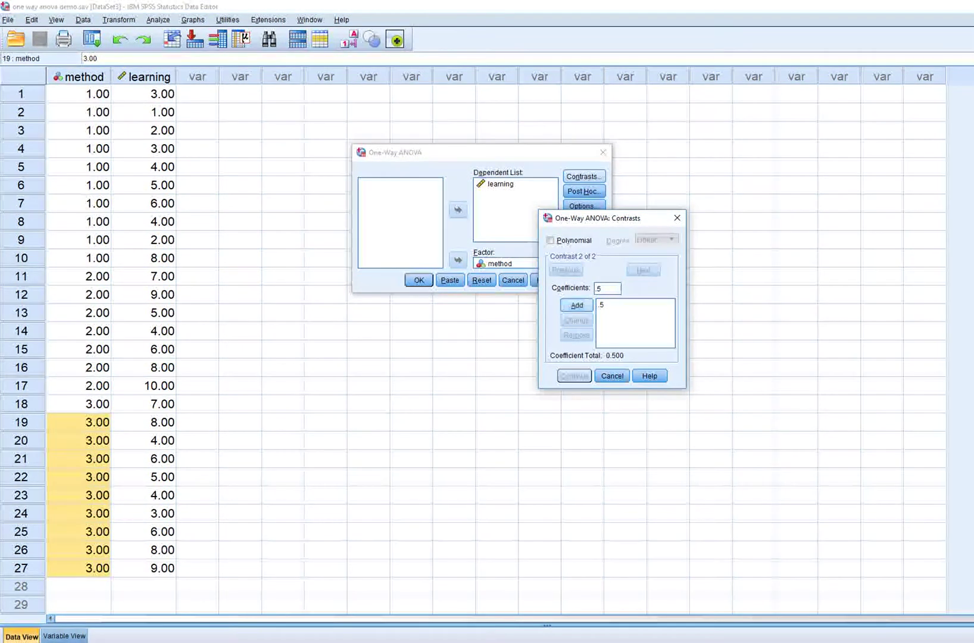
key("alt+a")
type("-1")
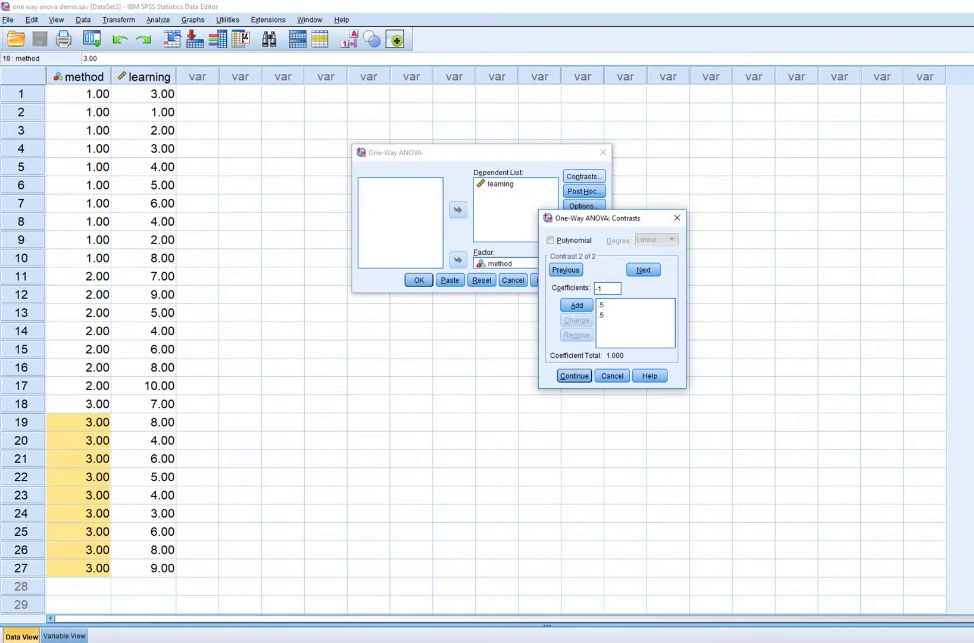
key("alt+a")
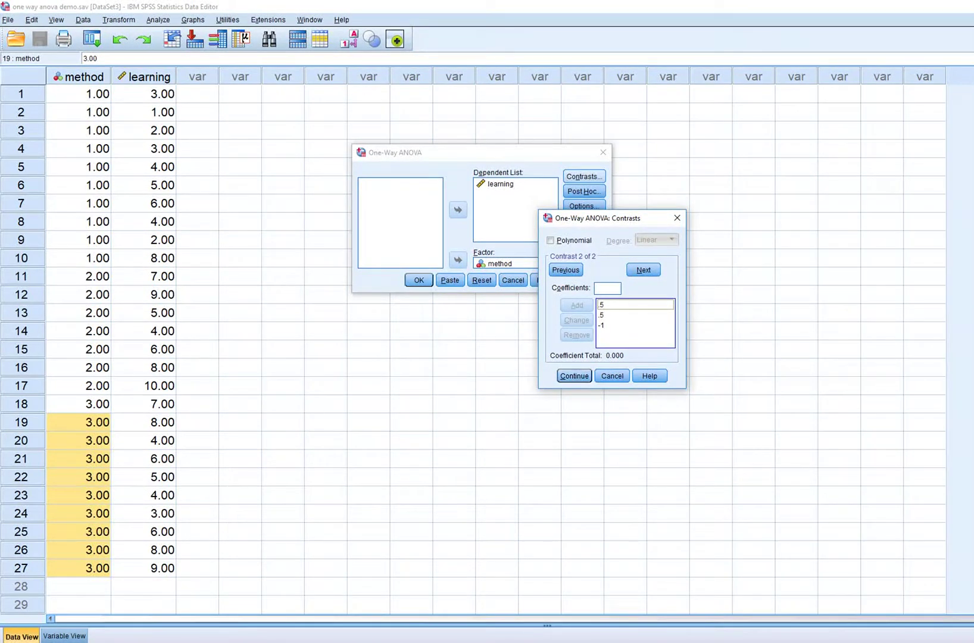
key("Return")
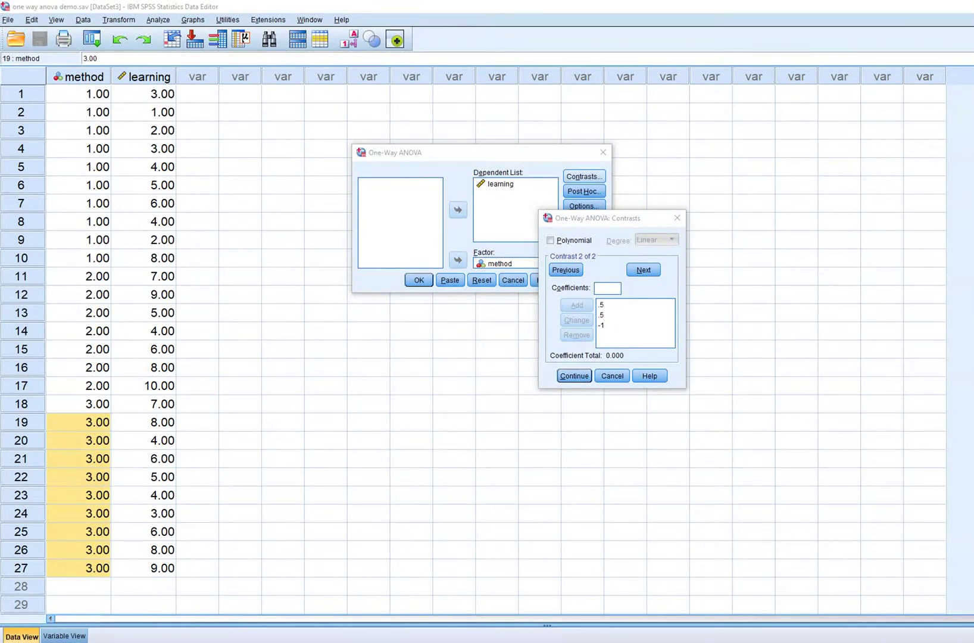
left_click(573, 375)
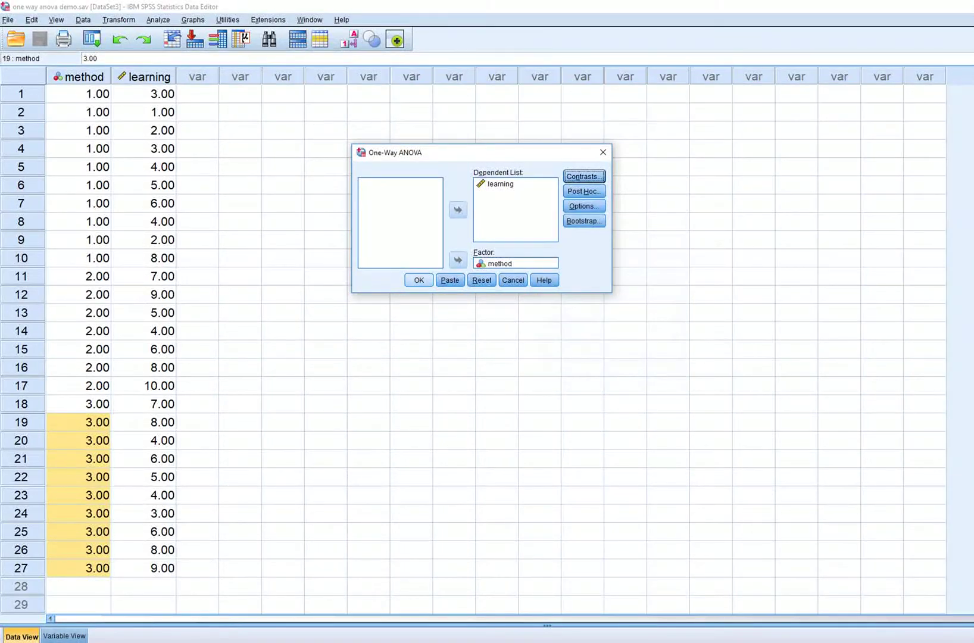
Step: Run the One-Way ANOVA with both contrasts and bring up the Contrast Coefficients and Contrast Tests tables
key("Return")
scroll(417, 345, "down", 5)
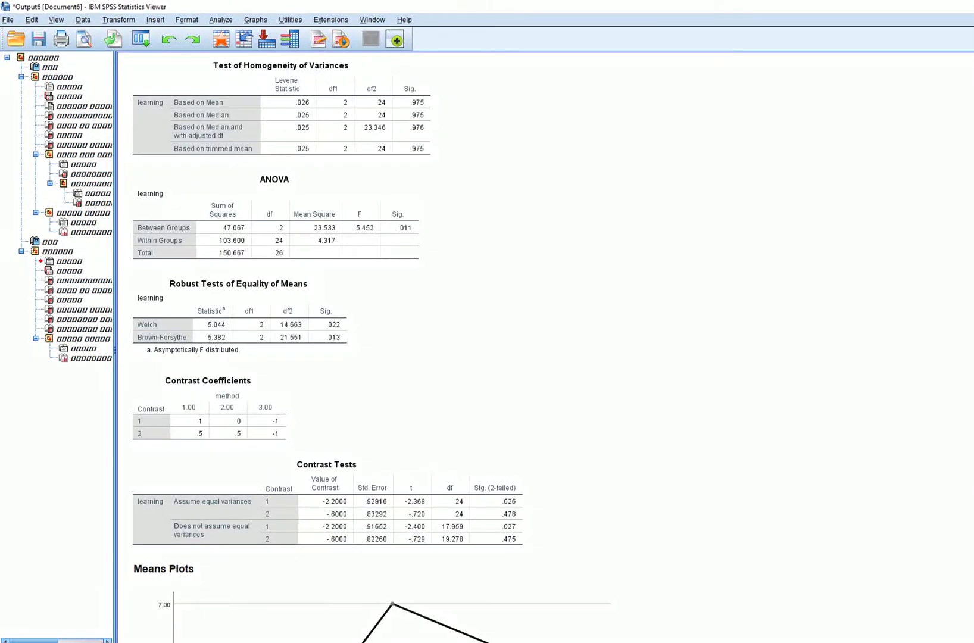
scroll(417, 345, "up", 1)
scroll(327, 298, "up", 3)
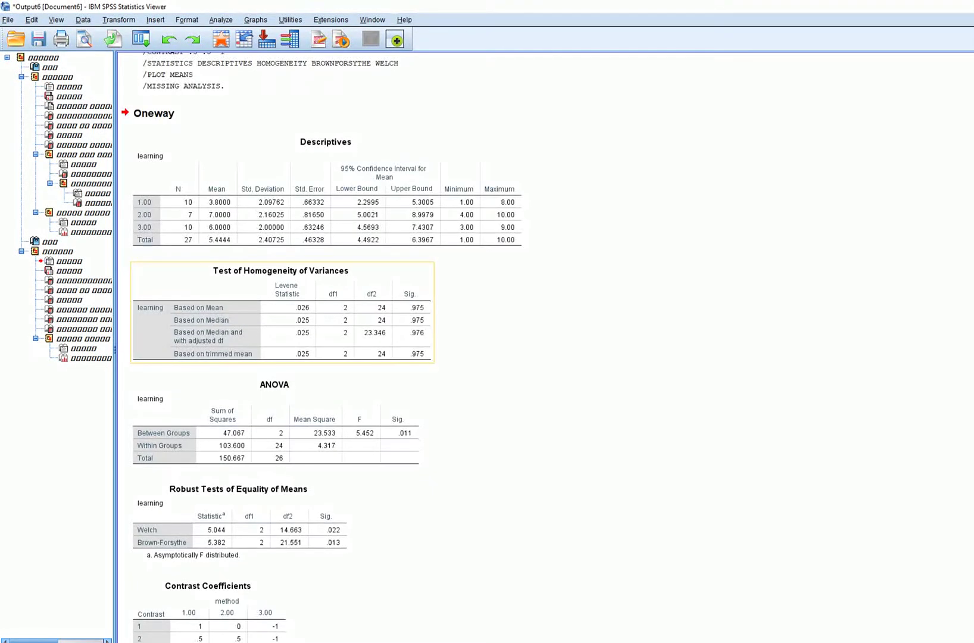
scroll(327, 298, "down", 1)
scroll(328, 346, "down", 2)
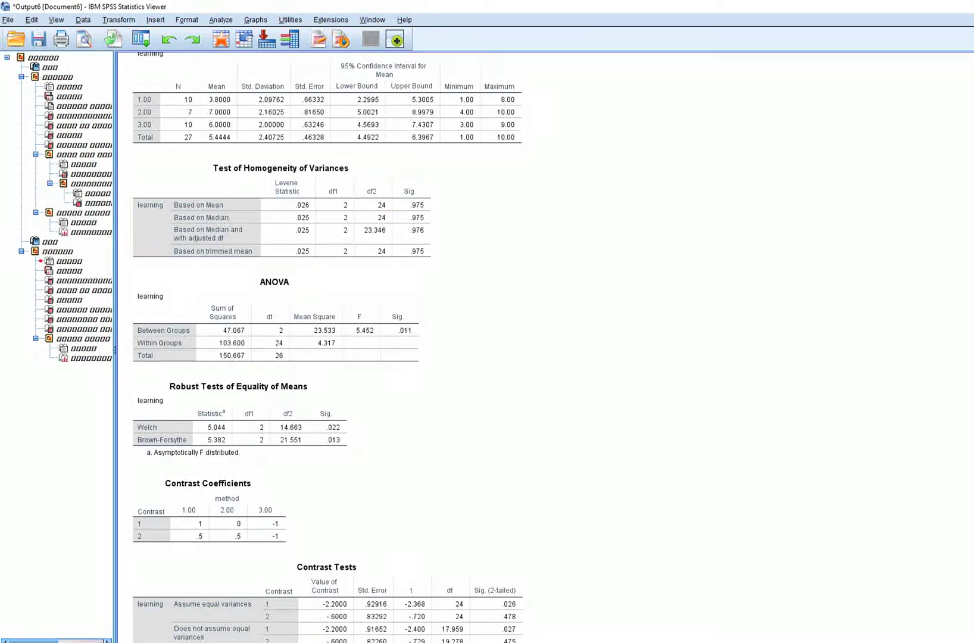
scroll(328, 345, "down", 4)
scroll(328, 345, "down", 4)
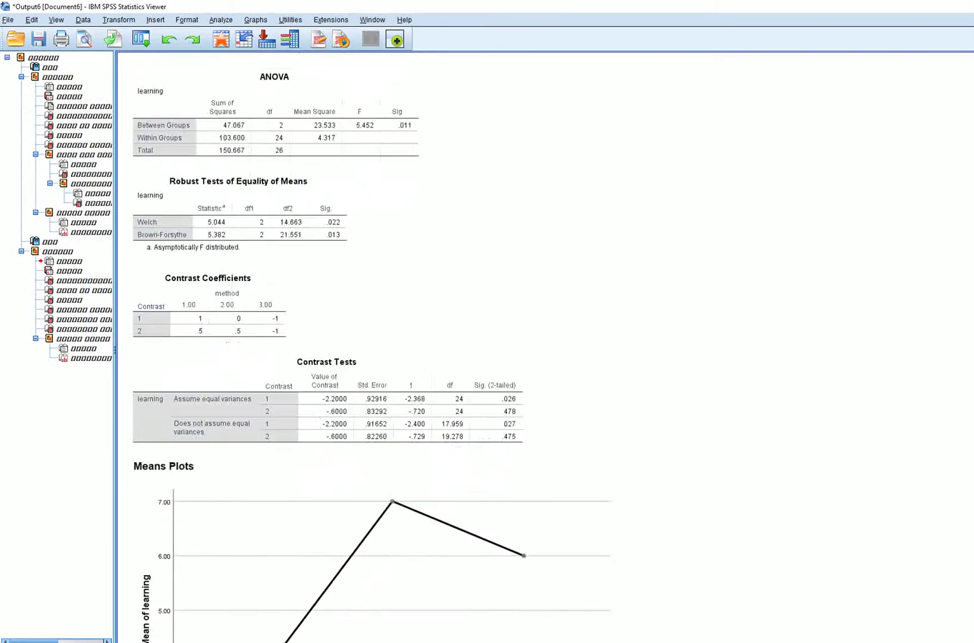
scroll(327, 346, "down", 4)
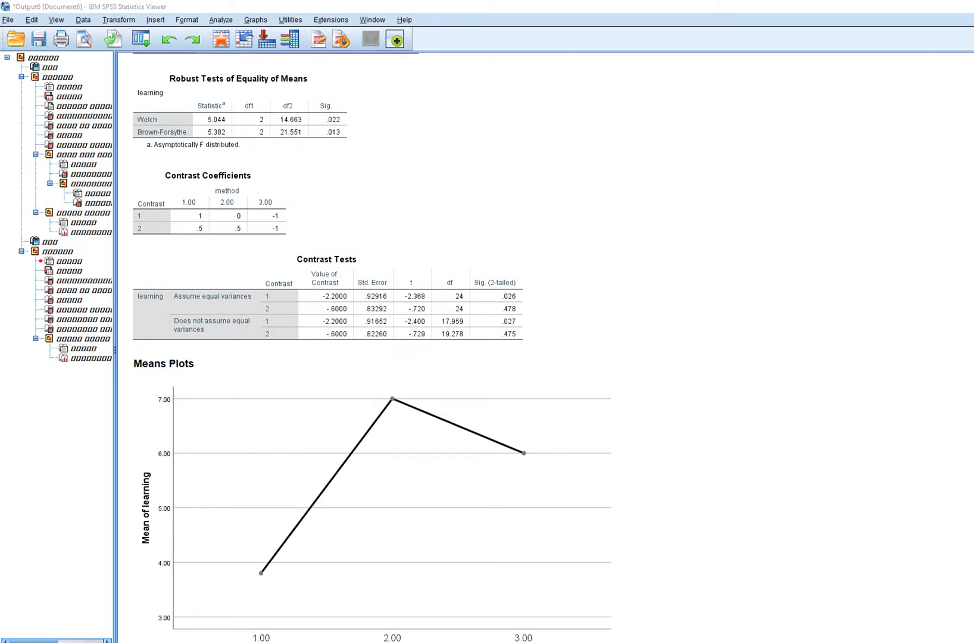
Step: Examine the coefficients of contrasts 1 and 2 and the equal-variance and unequal-variance rows of the Contrast Tests table
mouse_move(292, 212)
left_mouse_down()
mouse_move(322, 200)
mouse_move(327, 225)
left_mouse_up()
left_click_drag(133, 221, 211, 224)
left_click_drag(270, 220, 284, 221)
mouse_move(134, 234)
left_mouse_down()
mouse_move(282, 236)
mouse_move(339, 270)
left_mouse_up()
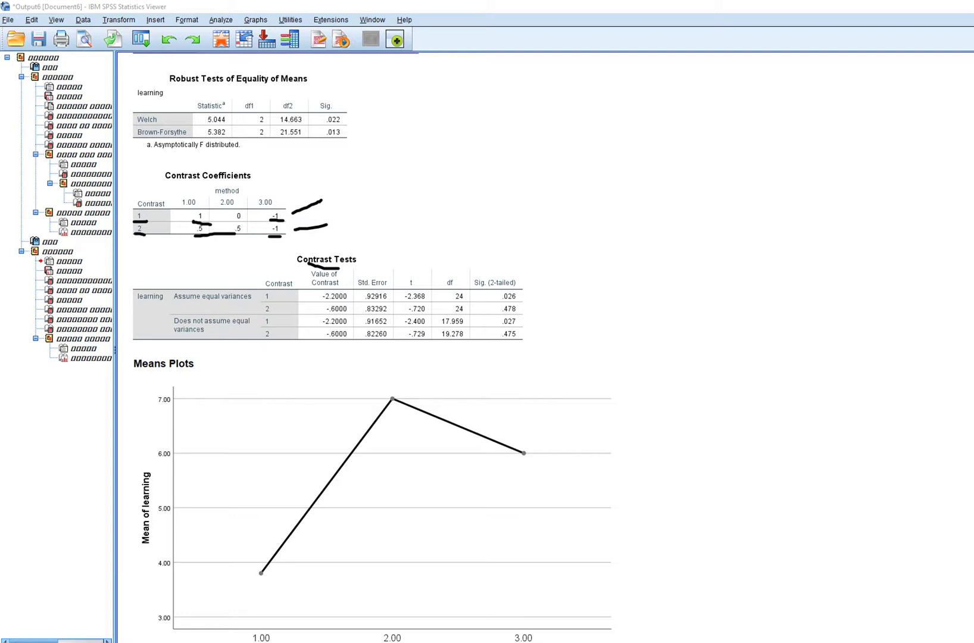
left_click_drag(178, 302, 231, 303)
mouse_move(177, 325)
left_mouse_down()
mouse_move(213, 327)
mouse_move(198, 339)
left_mouse_up()
left_click_drag(167, 302, 173, 284)
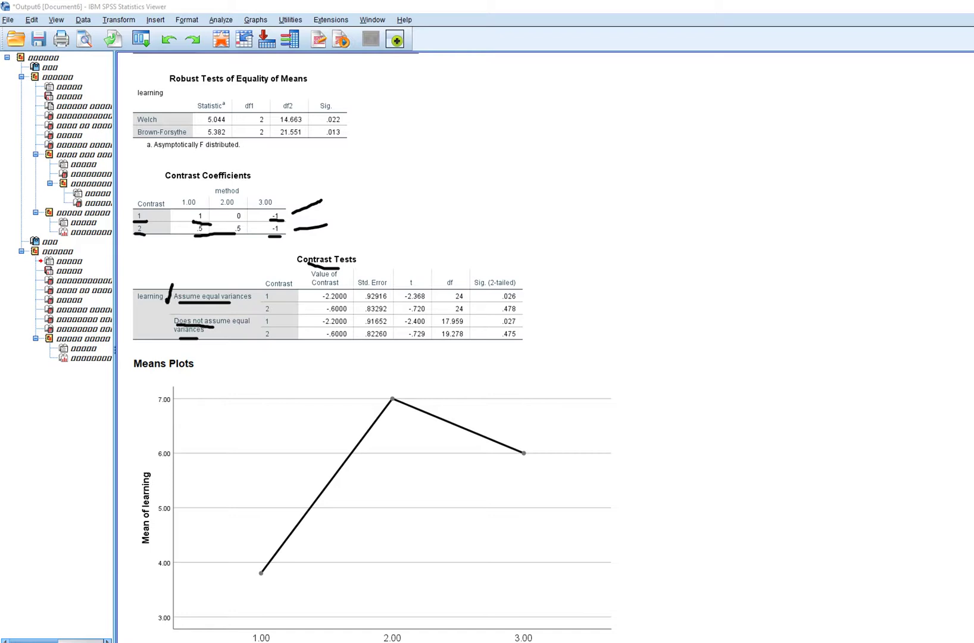
Step: Read the contrast value and significance of contrasts 1 and 2 in the equal-variances rows, relating contrast 2 to its coefficients
left_click_drag(260, 300, 271, 301)
left_click_drag(318, 302, 341, 301)
left_click_drag(490, 302, 523, 303)
mouse_move(192, 238)
left_mouse_down()
mouse_move(230, 244)
mouse_move(248, 226)
mouse_move(185, 222)
mouse_move(192, 243)
left_mouse_up()
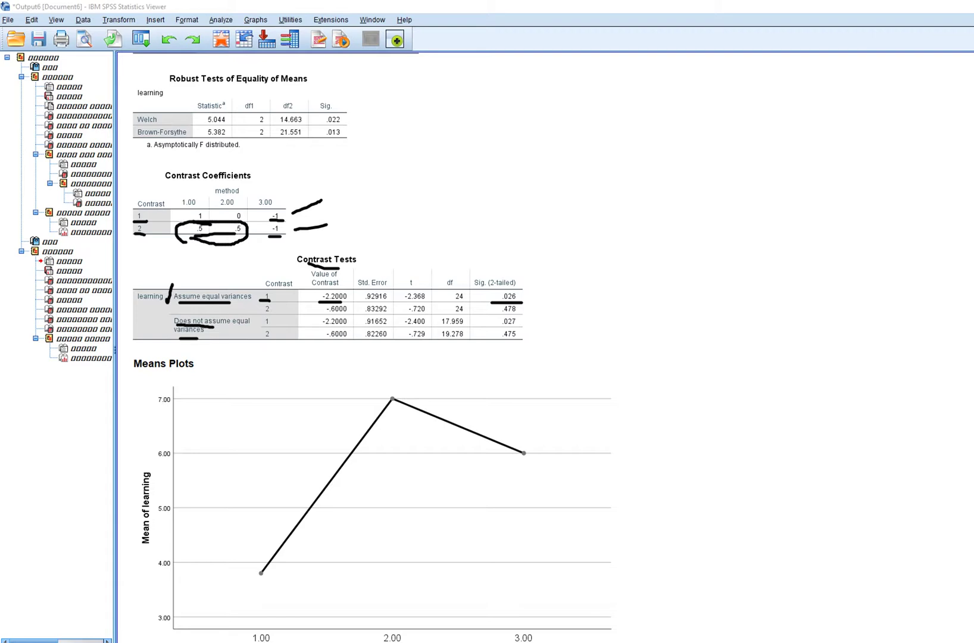
left_click_drag(259, 239, 286, 238)
left_click_drag(321, 315, 349, 321)
left_click_drag(499, 312, 523, 312)
key("Escape")
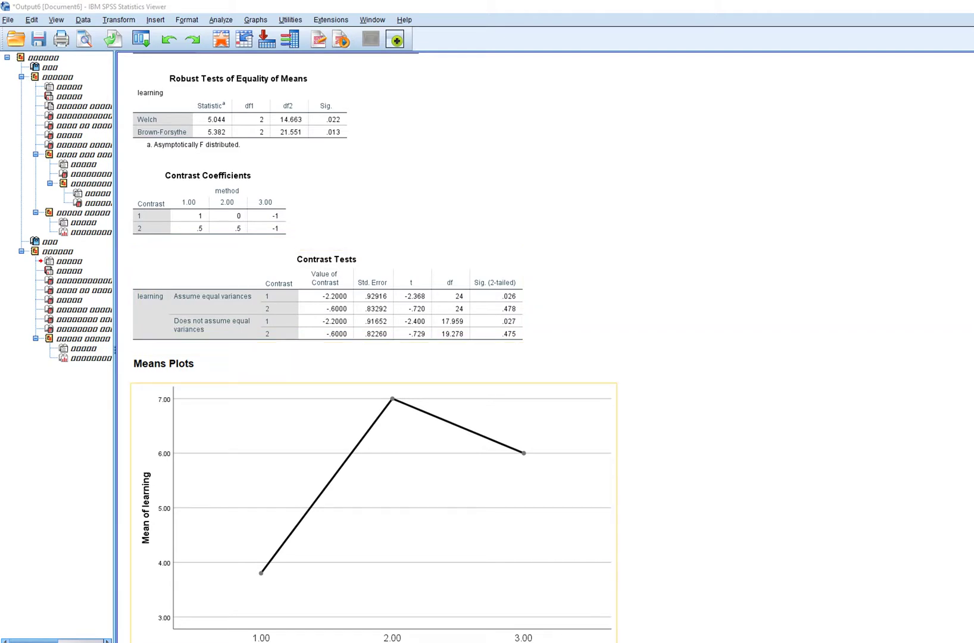
Step: Switch to the ANOVA violation of HOV demo dataset and look over its group and dv variables
mouse_move(321, 642)
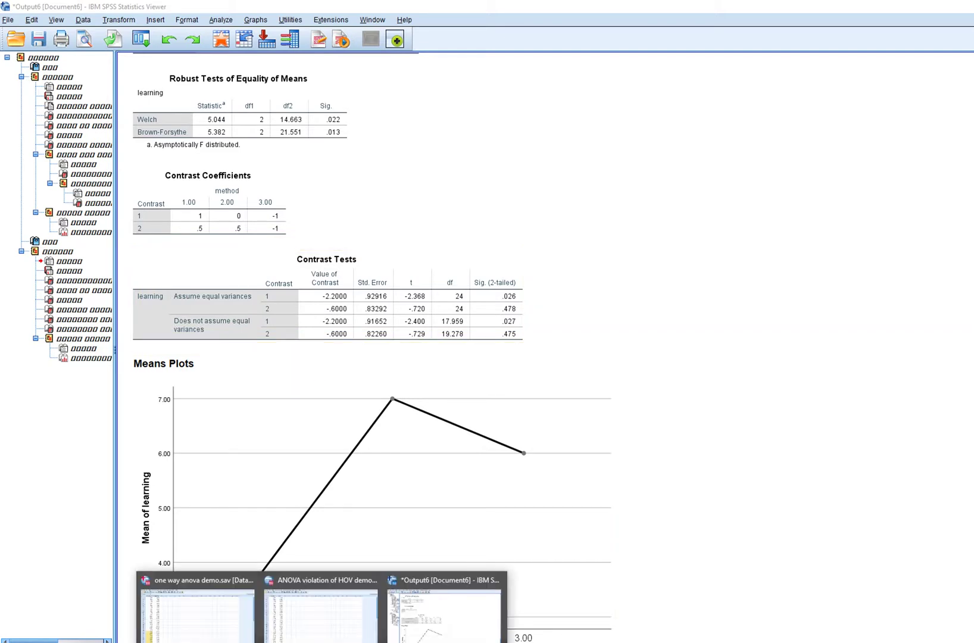
left_click(320, 613)
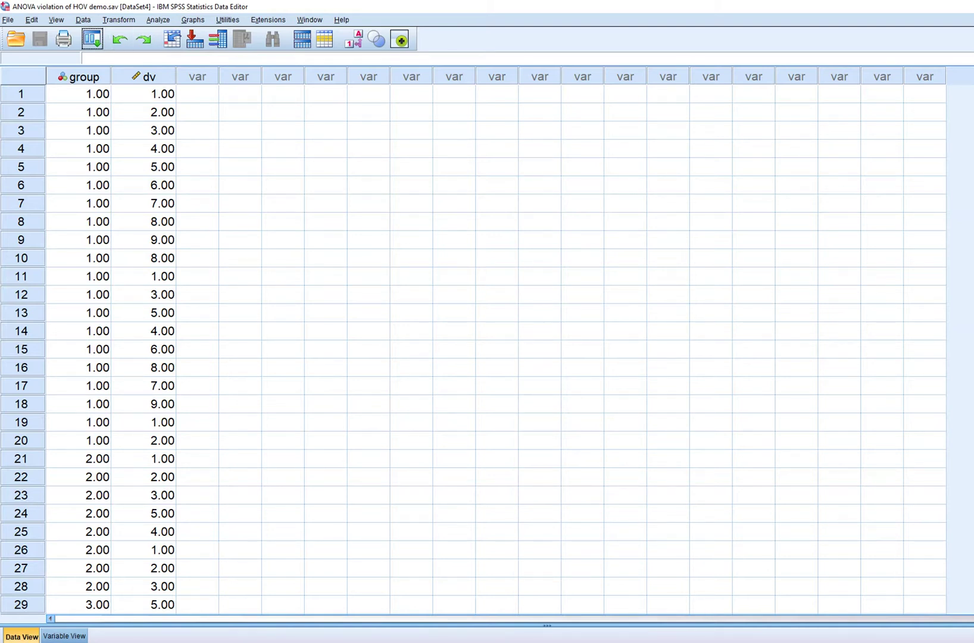
left_click(78, 77)
left_click(143, 77)
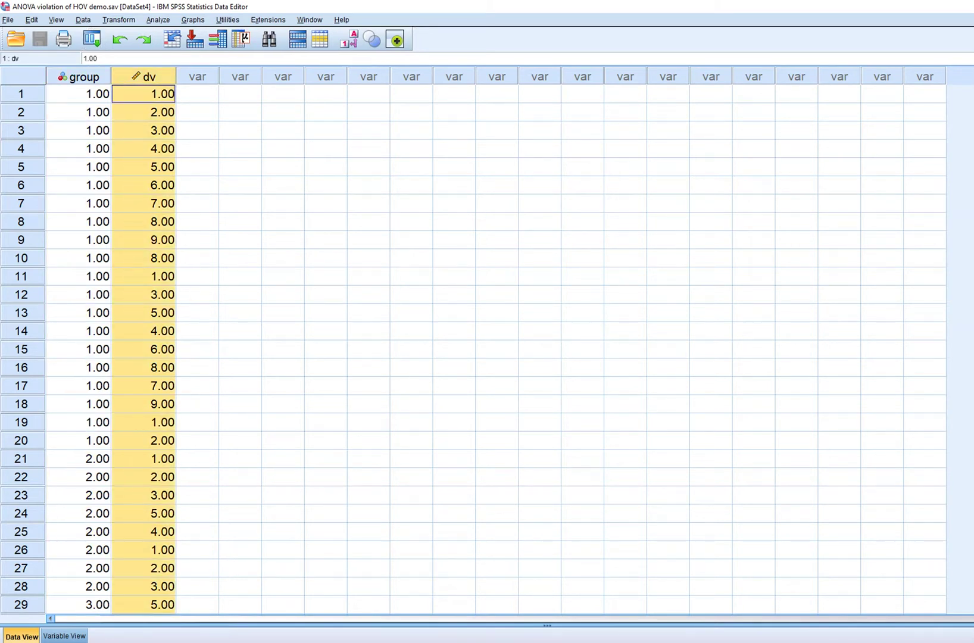
left_click(282, 130)
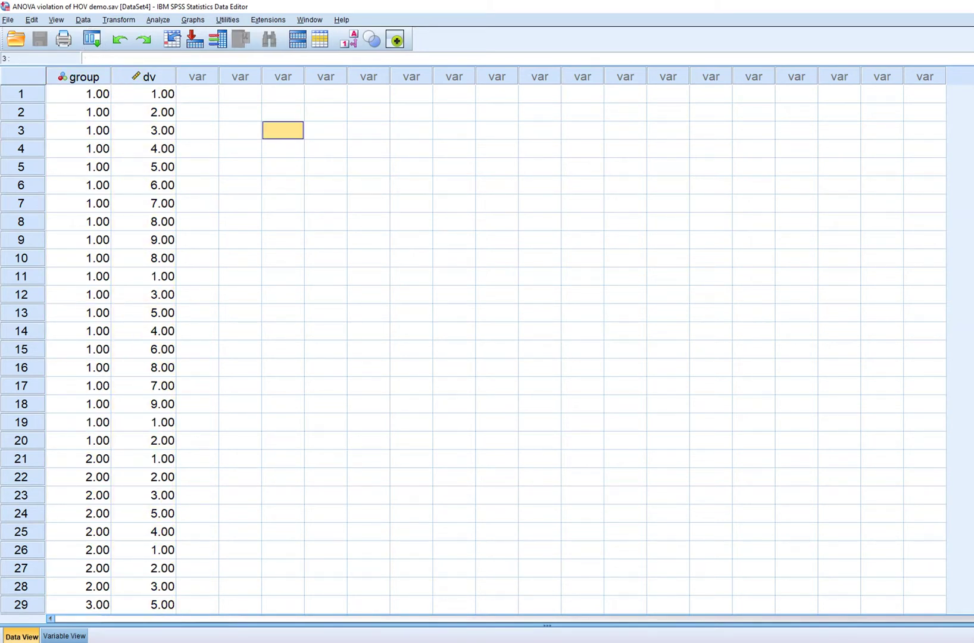
Step: Set up a One-Way ANOVA with group as the factor and dv as the dependent variable
left_click(158, 20)
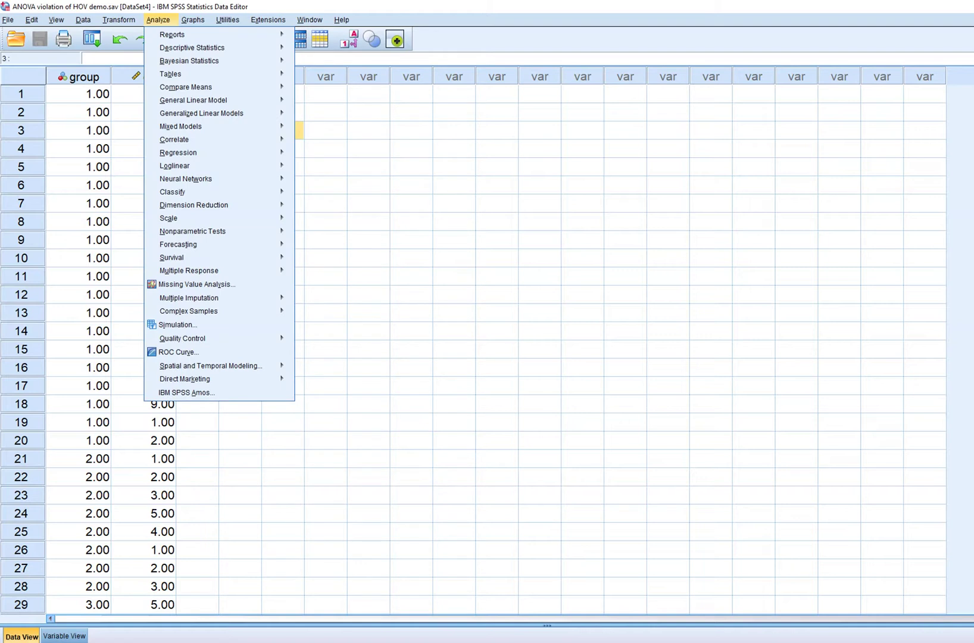
mouse_move(186, 87)
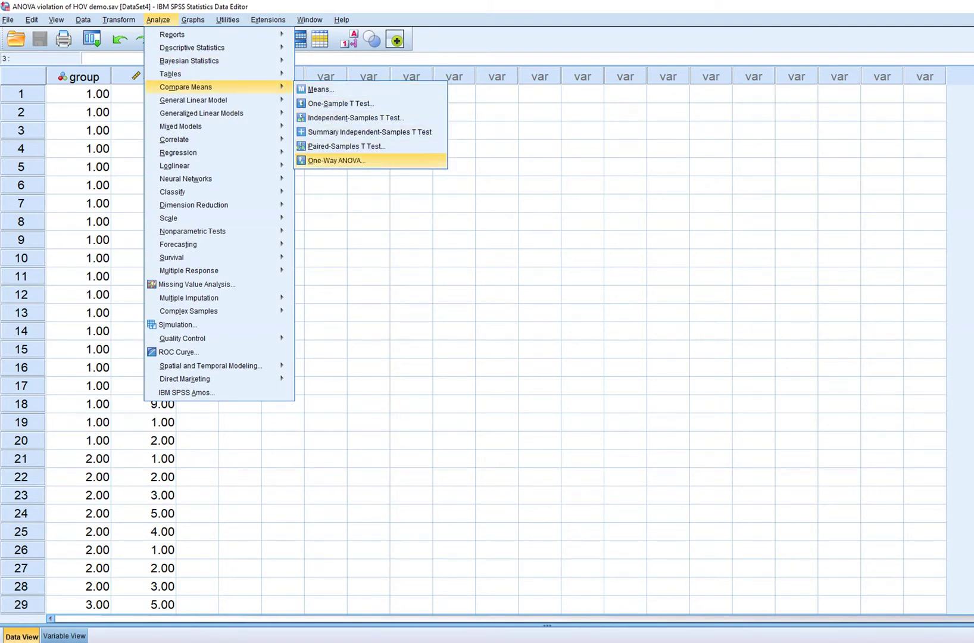
left_click(336, 160)
left_click(458, 260)
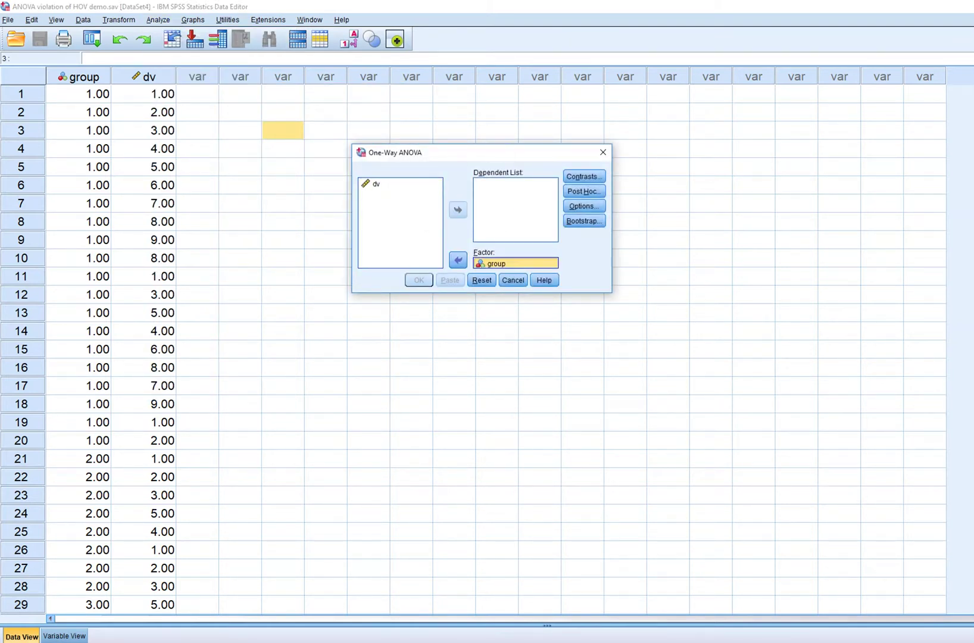
left_click(399, 183)
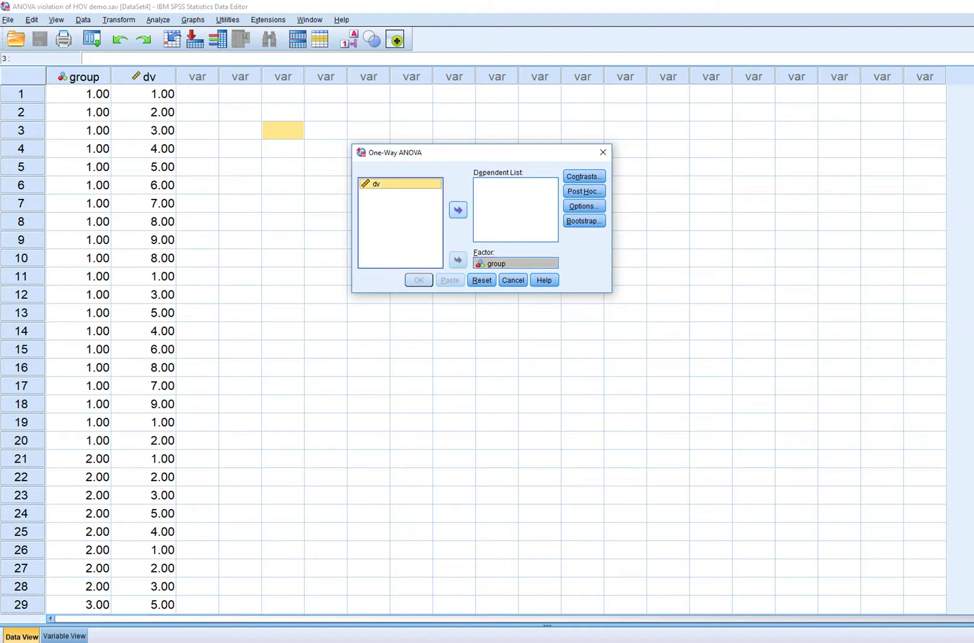
left_click(457, 209)
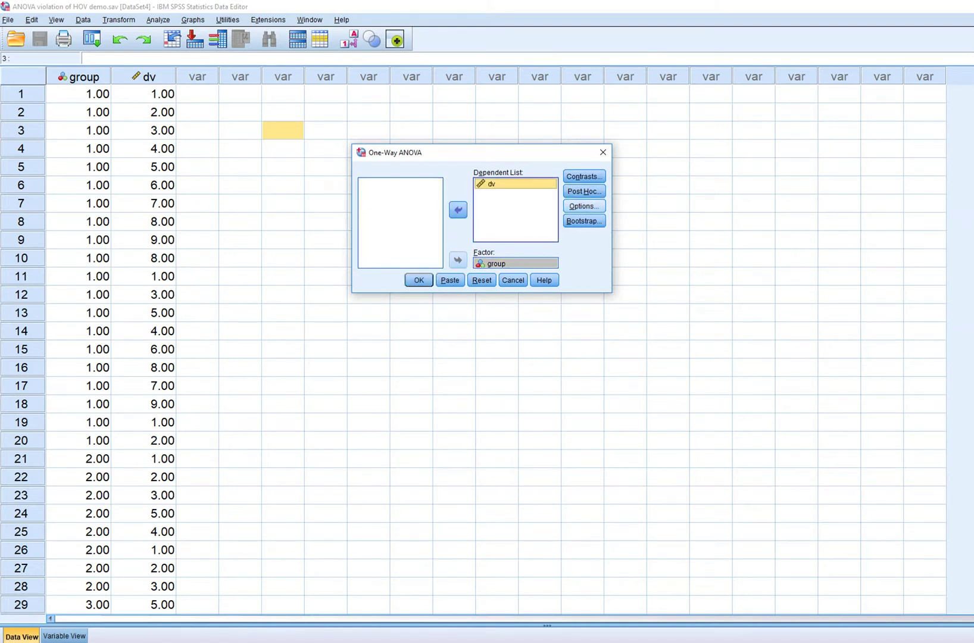
Step: Request Descriptive, Homogeneity of variance test, Brown-Forsythe and Welch statistics plus a means plot in the One-Way ANOVA options
left_click(584, 206)
left_click(587, 270)
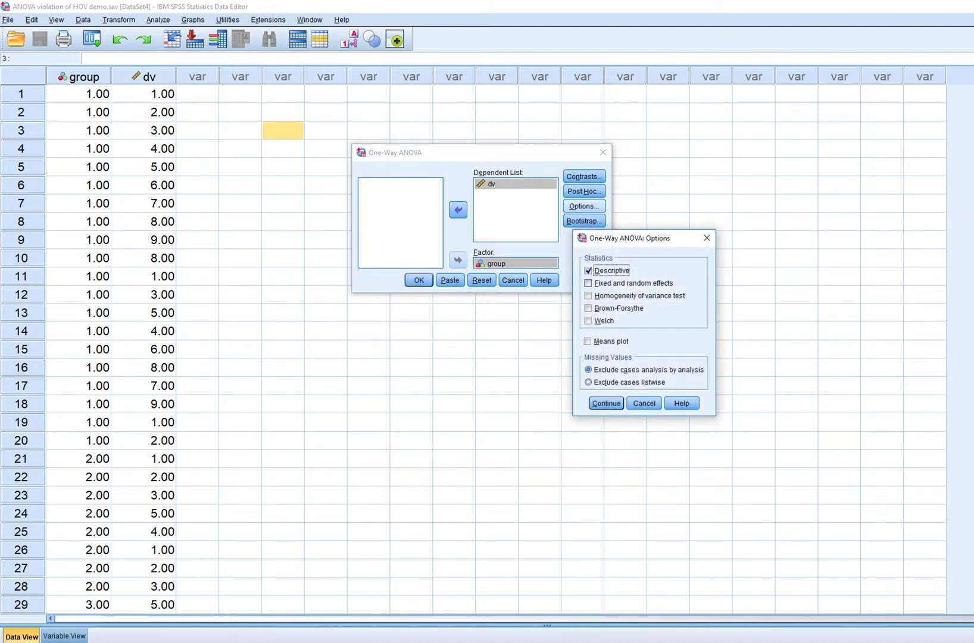
left_click(587, 283)
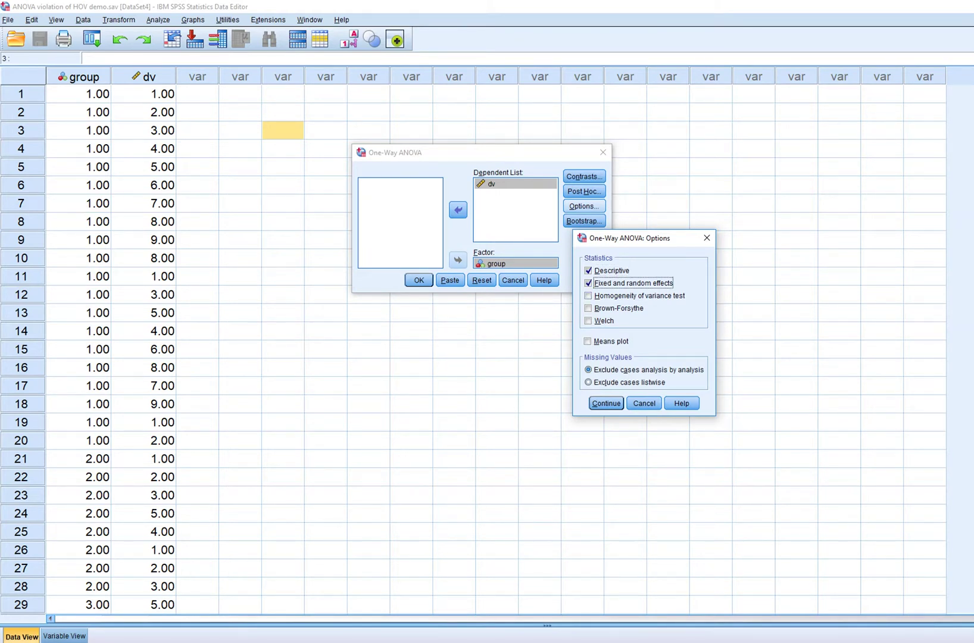
left_click(588, 283)
left_click(588, 295)
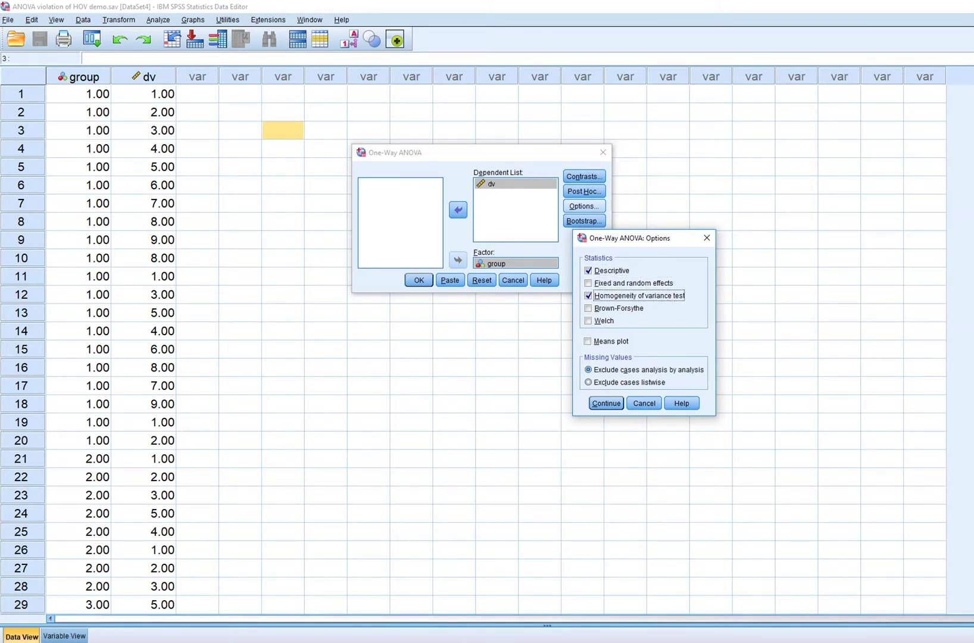
left_click(588, 308)
left_click(588, 321)
left_click(587, 341)
left_click(606, 403)
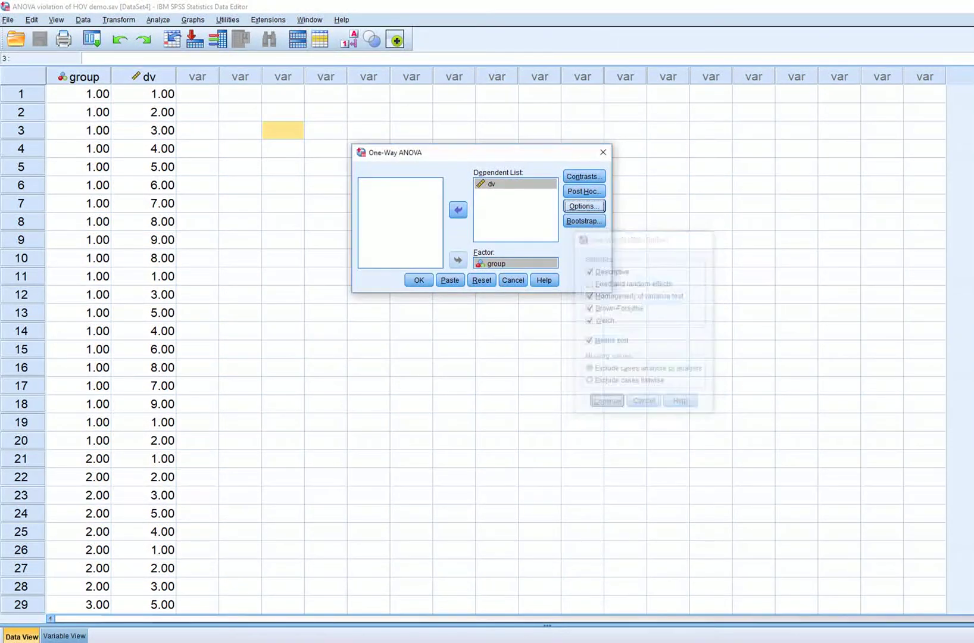
Step: Enable the Tukey, Tamhane's T2 and Games-Howell post hoc comparisons for the One-Way ANOVA
left_click(584, 191)
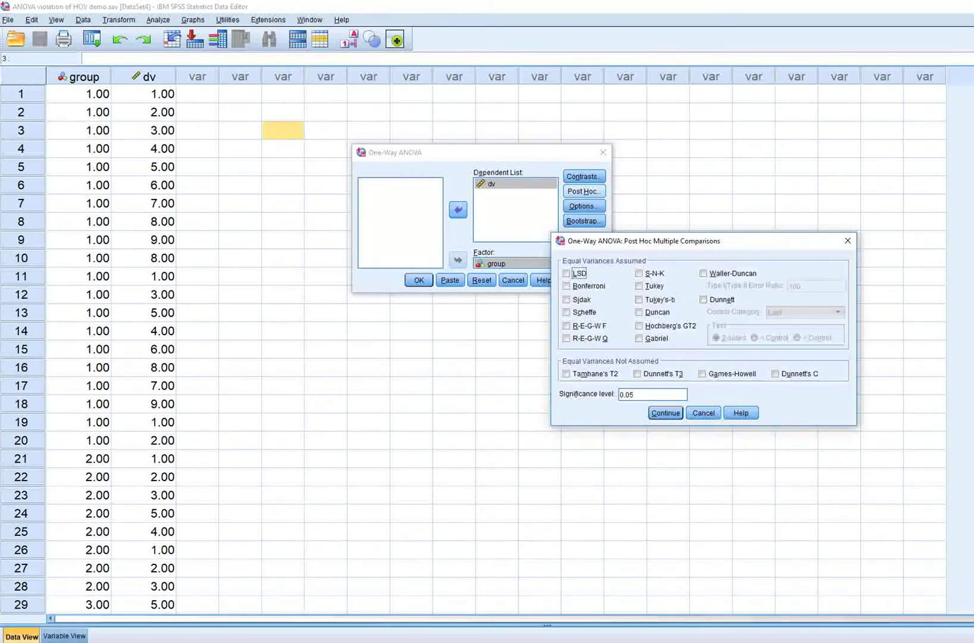
left_click(639, 286)
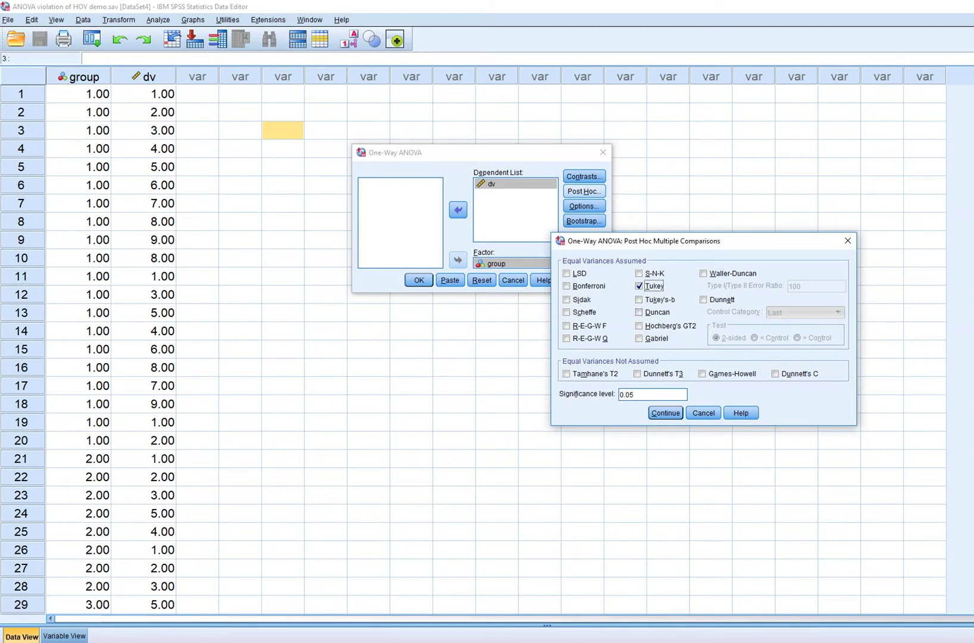
left_click(567, 374)
left_click(702, 374)
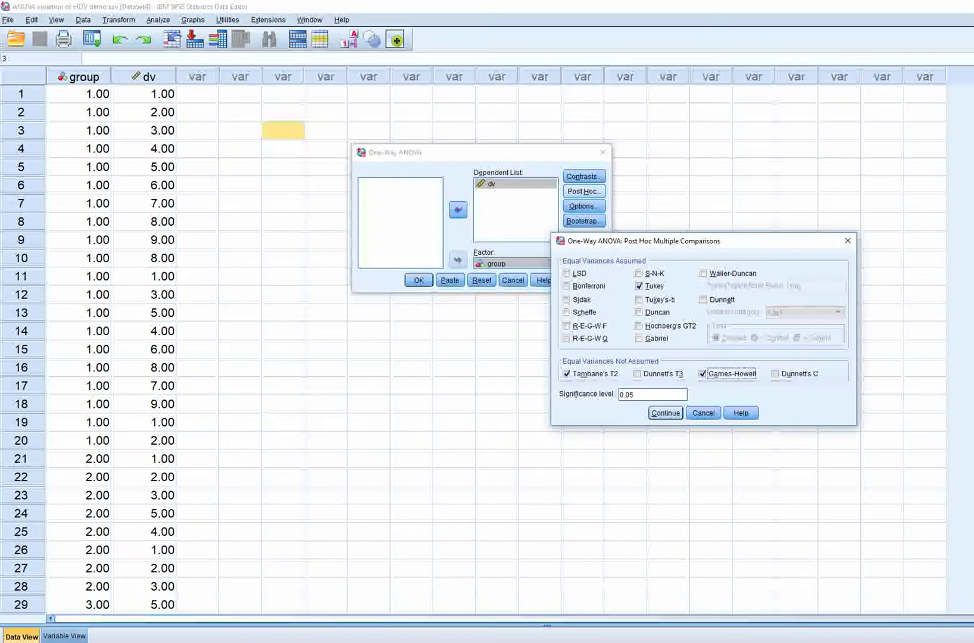
left_click(665, 413)
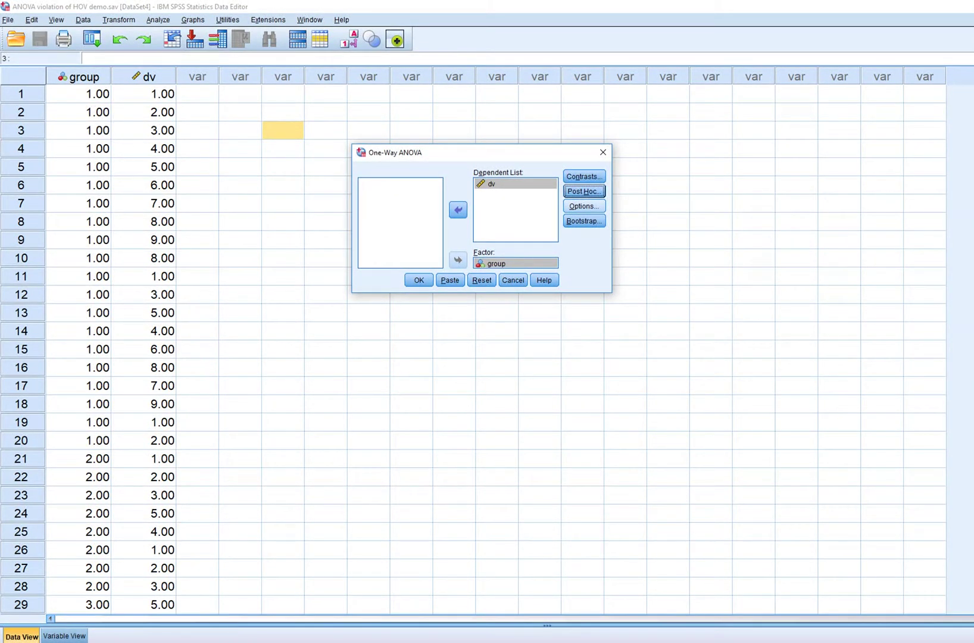
Step: Recheck the homogeneity of variance, Brown-Forsythe and Welch selections in the One-Way ANOVA options
left_click(584, 206)
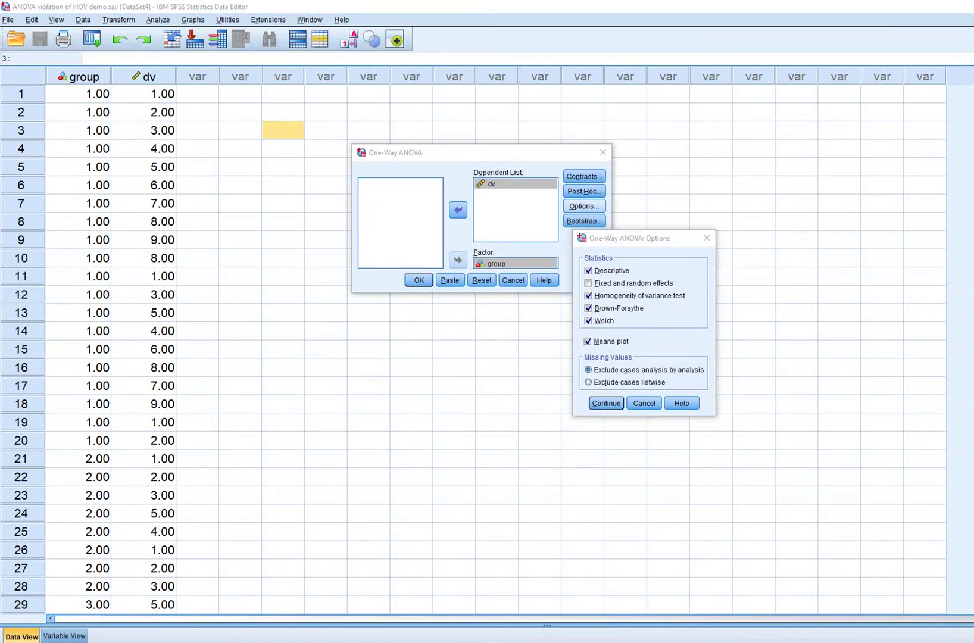
mouse_move(578, 297)
left_mouse_down()
mouse_move(566, 322)
mouse_move(587, 326)
left_mouse_up()
key("Escape")
left_click(606, 403)
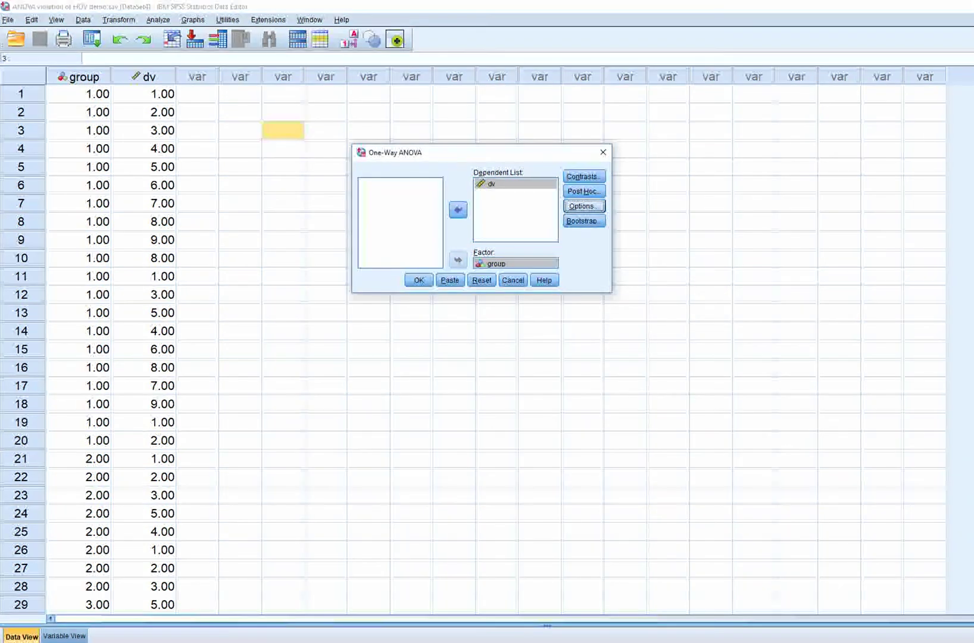
Step: Run the One-Way ANOVA of dv by group and bring up the Output6 viewer window
left_click(418, 280)
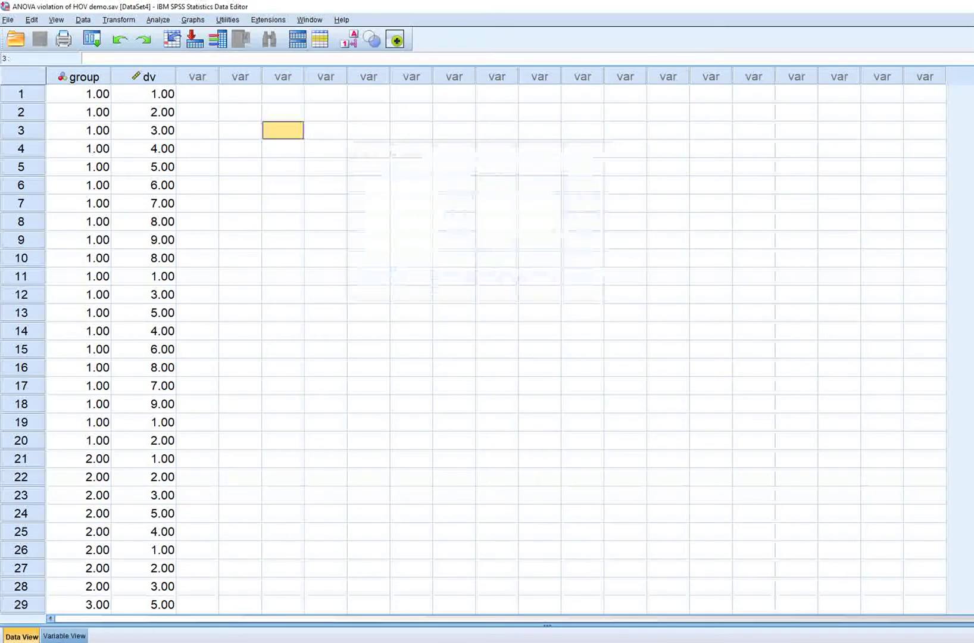
mouse_move(322, 642)
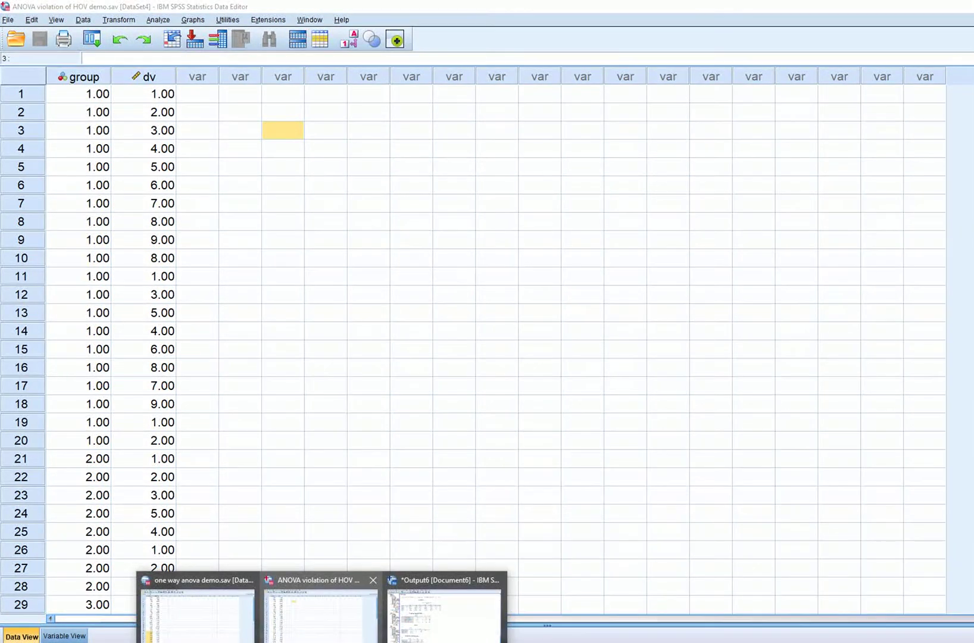
left_click(444, 610)
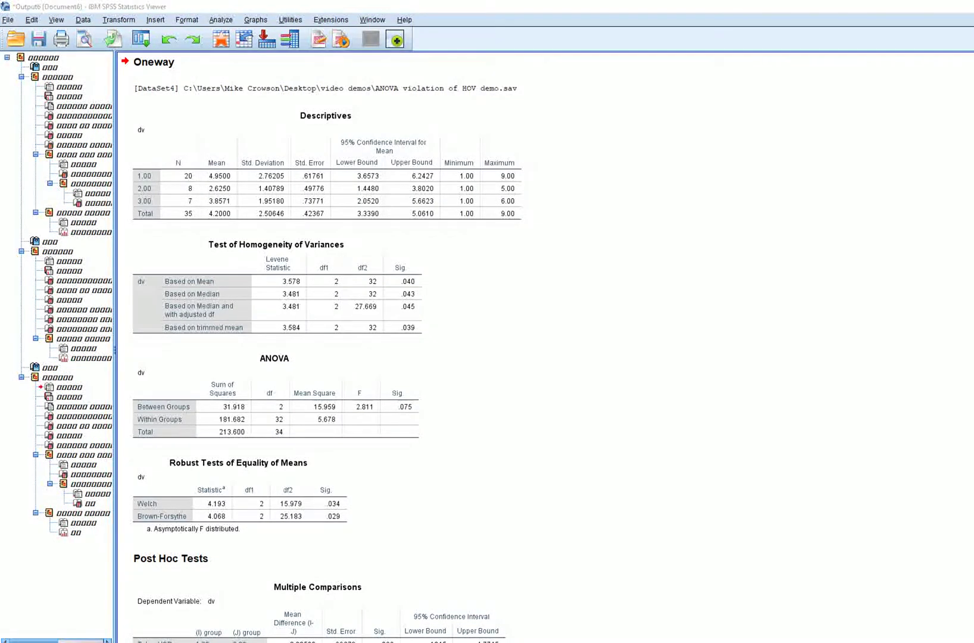
Step: Examine the group standard deviations, the mean-based Levene test significance and the significance in the ANOVA table
left_click_drag(237, 169, 238, 202)
left_click_drag(241, 253, 304, 252)
mouse_move(398, 289)
left_mouse_down()
mouse_move(421, 290)
mouse_move(403, 269)
mouse_move(398, 291)
left_mouse_up()
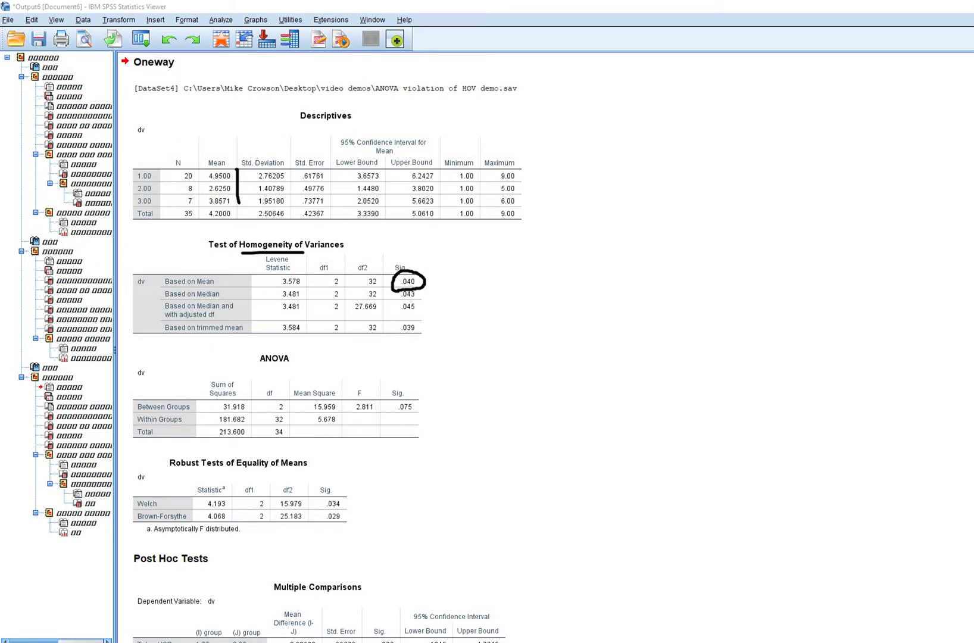
left_click_drag(263, 363, 281, 363)
mouse_move(421, 392)
left_mouse_down()
mouse_move(394, 423)
mouse_move(427, 382)
left_mouse_up()
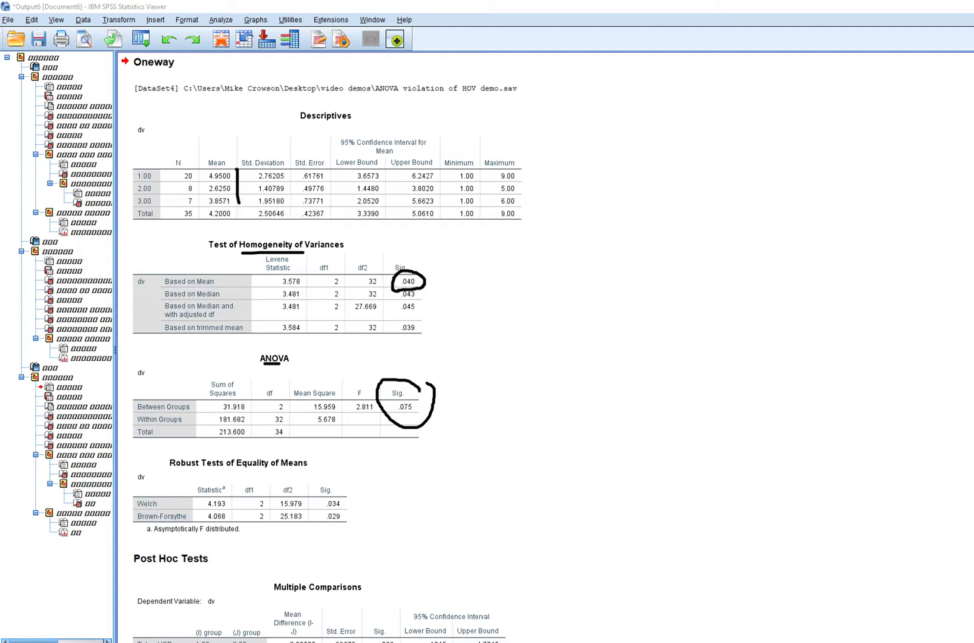
left_click_drag(426, 399, 458, 381)
left_click_drag(259, 365, 294, 369)
Step: Examine the Welch and Brown-Forsythe significance in Robust Tests of Equality of Means as the alternative to the standard ANOVA
left_click_drag(171, 469, 311, 468)
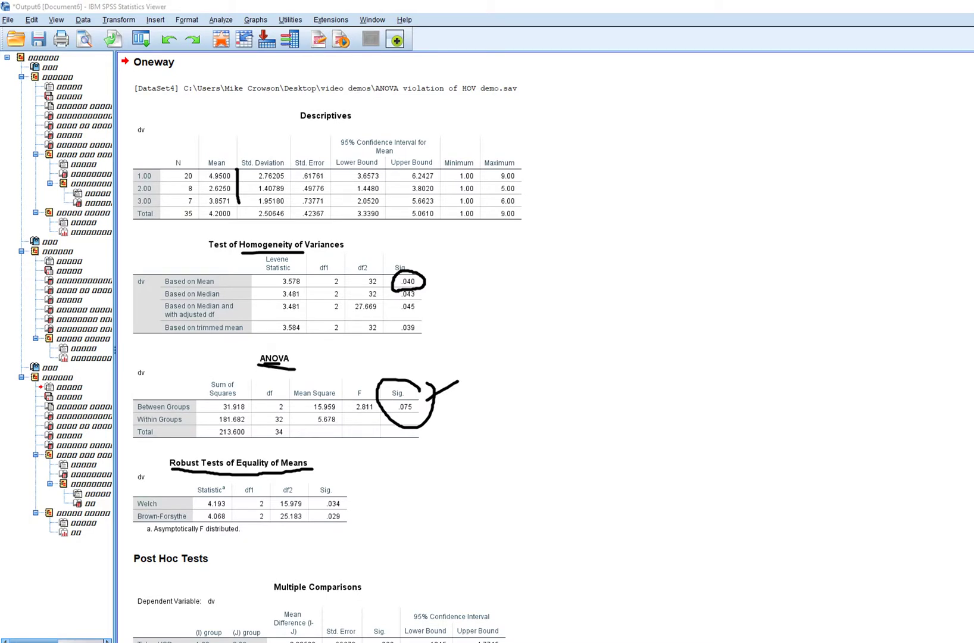
left_click_drag(343, 501, 351, 504)
mouse_move(322, 524)
left_mouse_down()
mouse_move(356, 496)
mouse_move(322, 494)
left_mouse_up()
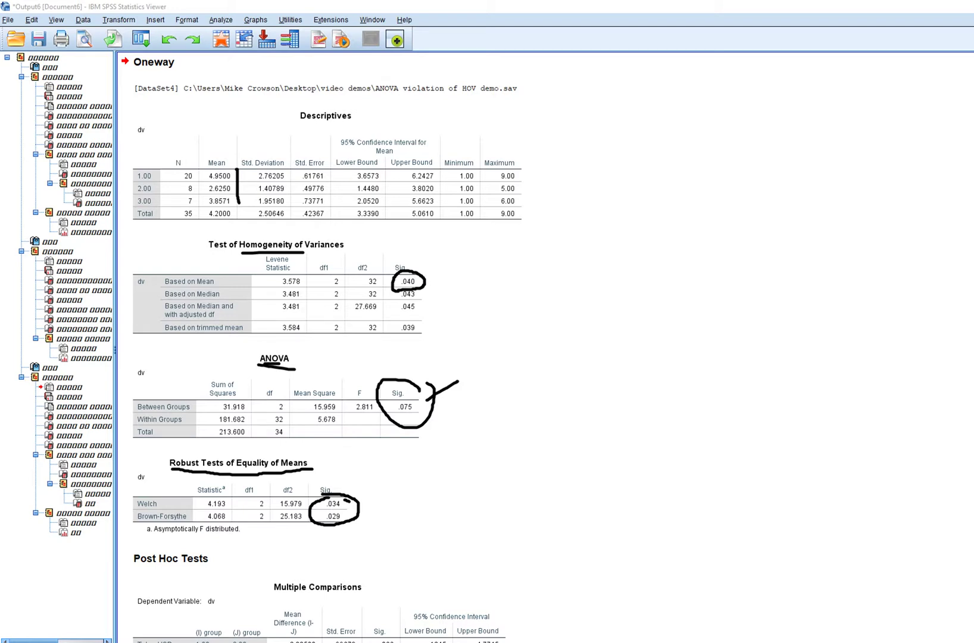
left_click_drag(198, 366, 437, 420)
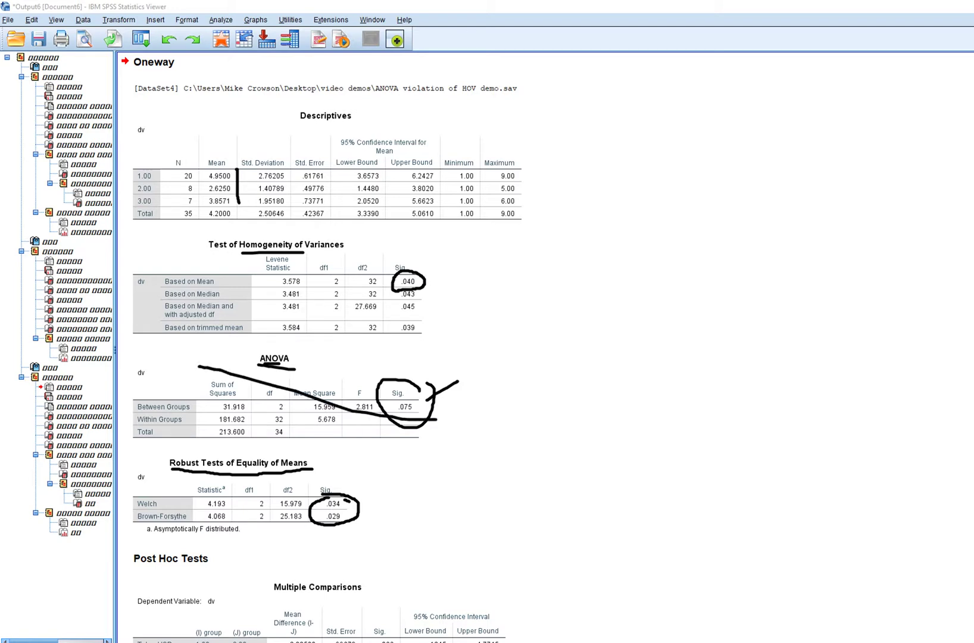
left_click_drag(412, 357, 188, 426)
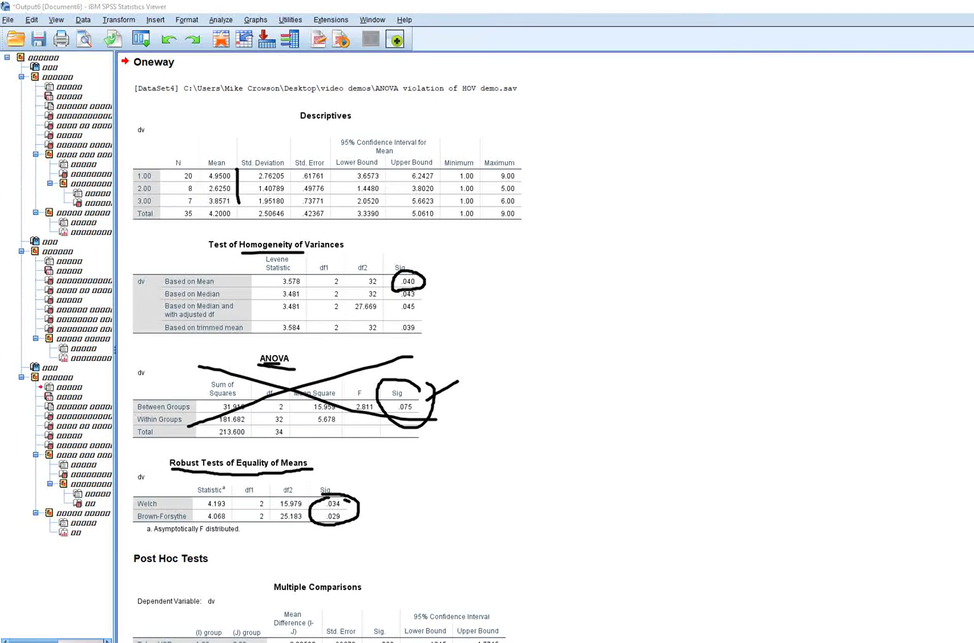
key("Escape")
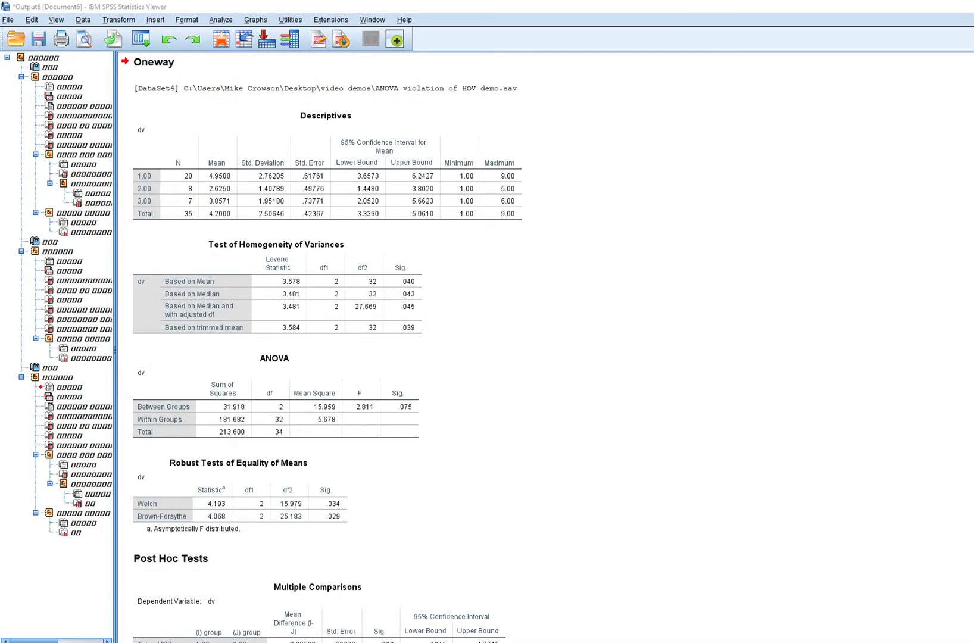
Step: Review the Multiple Comparisons table, disregarding Tukey HSD in favour of the Tamhane and Games-Howell results
scroll(536, 345, "down", 10)
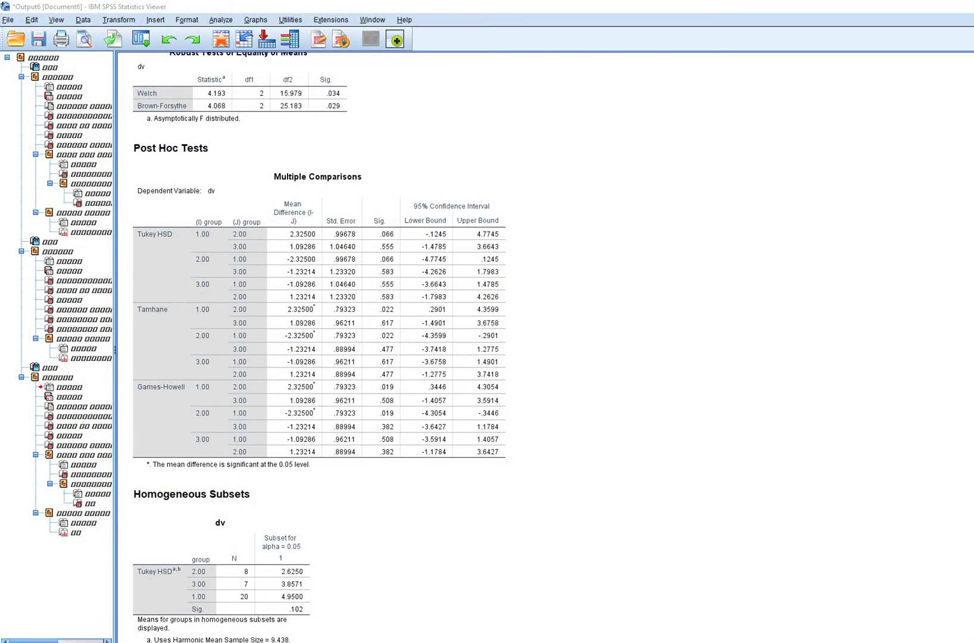
left_click_drag(160, 232, 320, 274)
mouse_move(336, 236)
left_mouse_down()
mouse_move(153, 298)
mouse_move(166, 320)
left_mouse_up()
left_click_drag(146, 392, 189, 394)
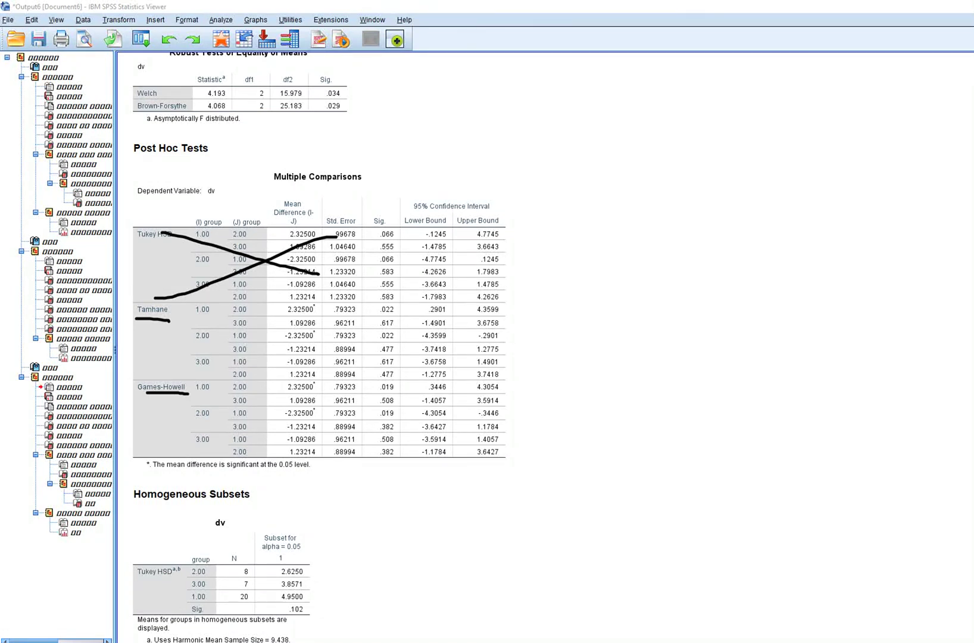
Step: Examine the Tamhane mean differences and significance for groups 1 and 2, 1 and 3, and 2 and 3
mouse_move(138, 321)
left_mouse_down()
mouse_move(177, 317)
mouse_move(125, 318)
mouse_move(172, 322)
left_mouse_up()
left_click_drag(283, 317, 312, 316)
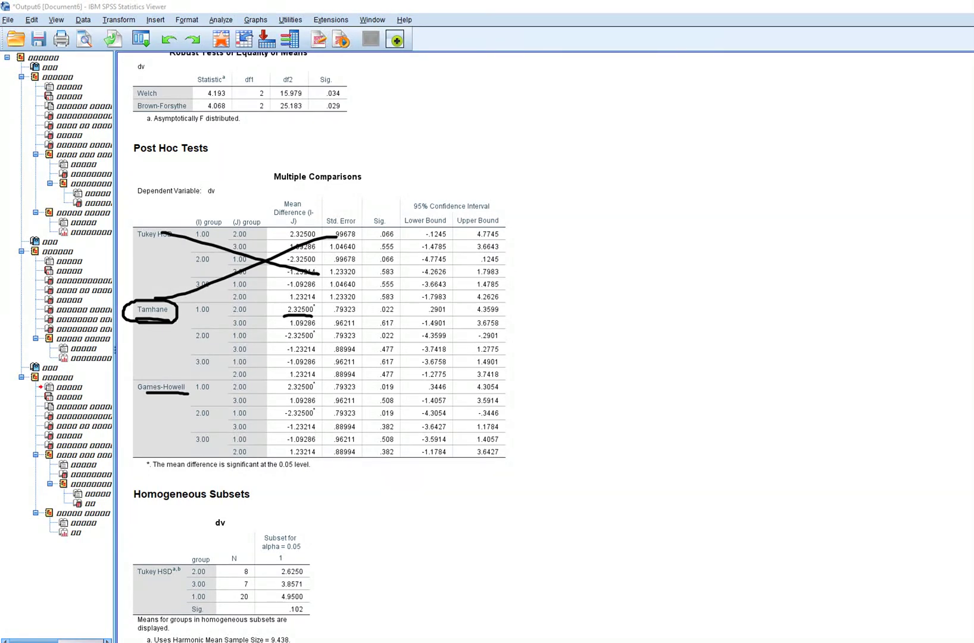
left_click_drag(375, 314, 397, 314)
left_click_drag(290, 326, 316, 327)
left_click_drag(380, 328, 398, 327)
left_click_drag(191, 343, 246, 354)
left_click_drag(378, 354, 397, 354)
mouse_move(381, 316)
left_mouse_down()
mouse_move(402, 308)
mouse_move(370, 302)
mouse_move(374, 317)
left_mouse_up()
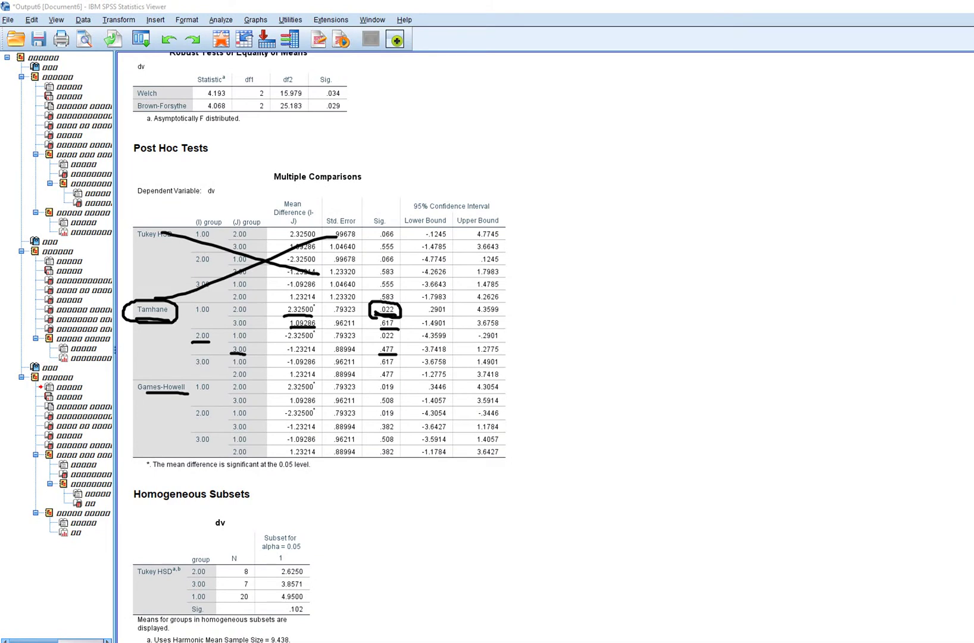
key("Escape")
left_click(320, 321)
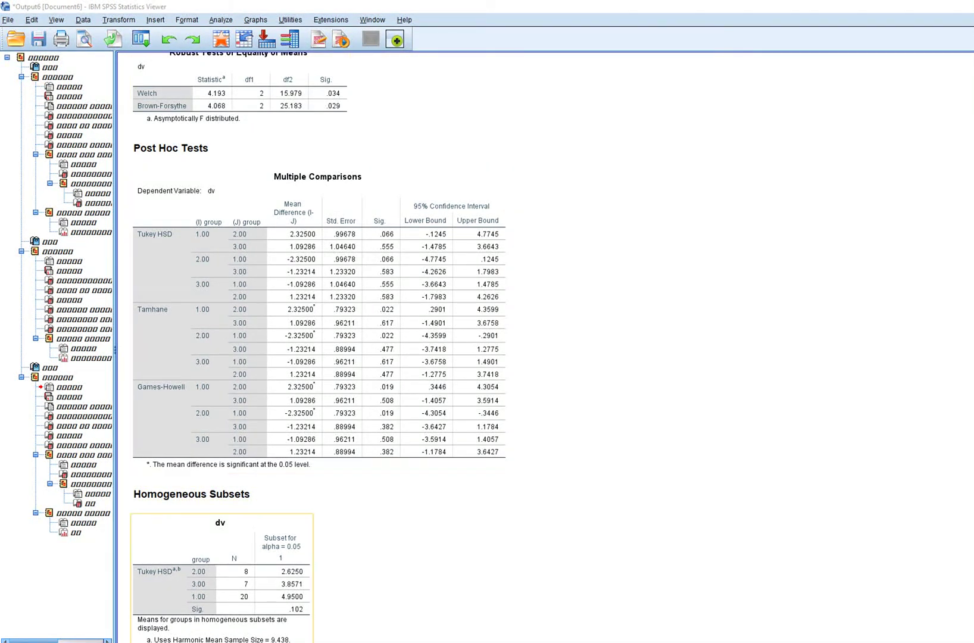
Step: Return to the ANOVA violation of HOV demo data and deselect Tukey, Tamhane's T2 and Games-Howell in the One-Way ANOVA post hoc settings
mouse_move(322, 642)
left_click(321, 613)
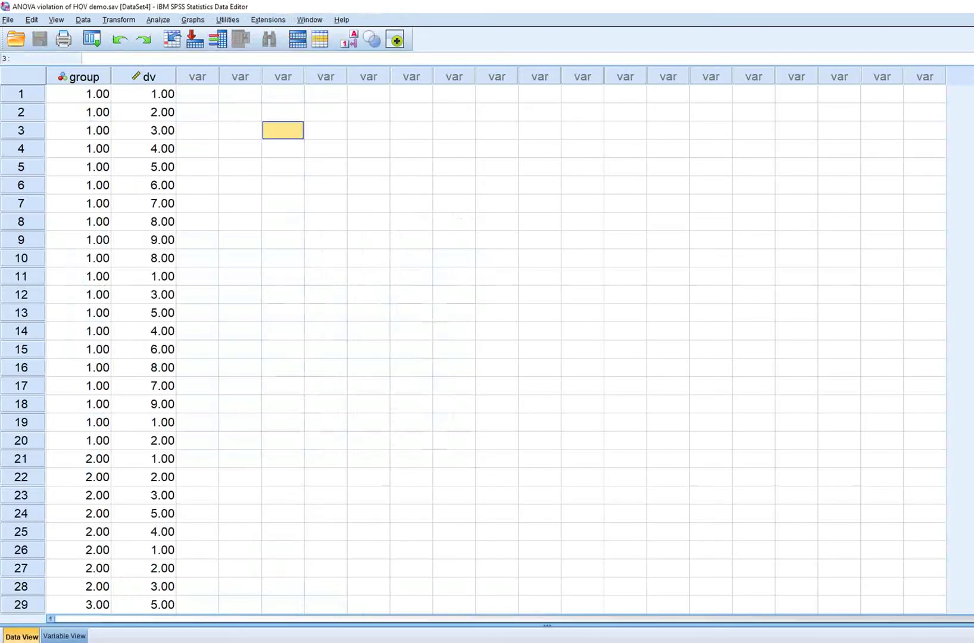
left_click(158, 20)
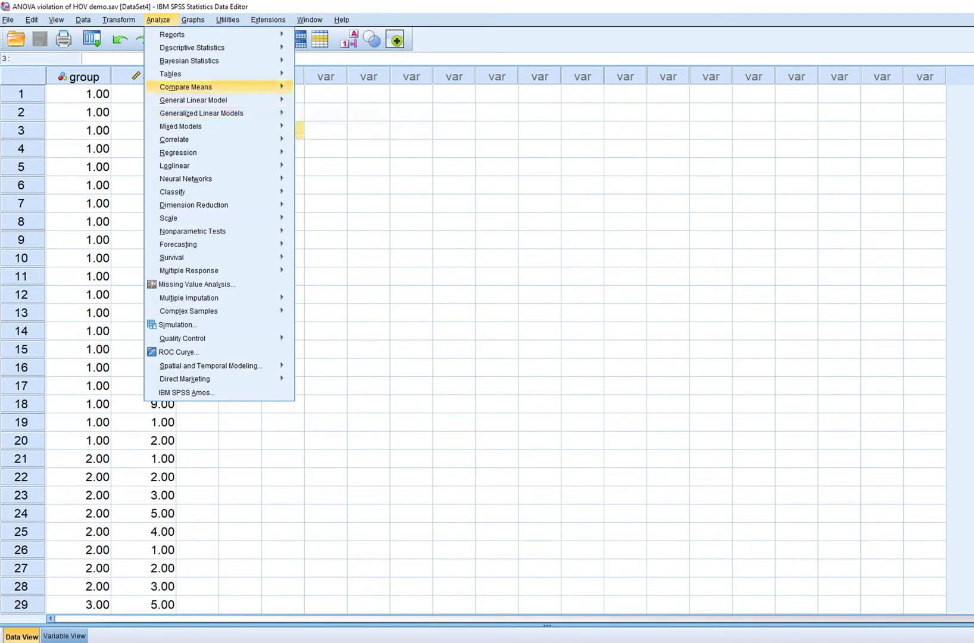
mouse_move(186, 87)
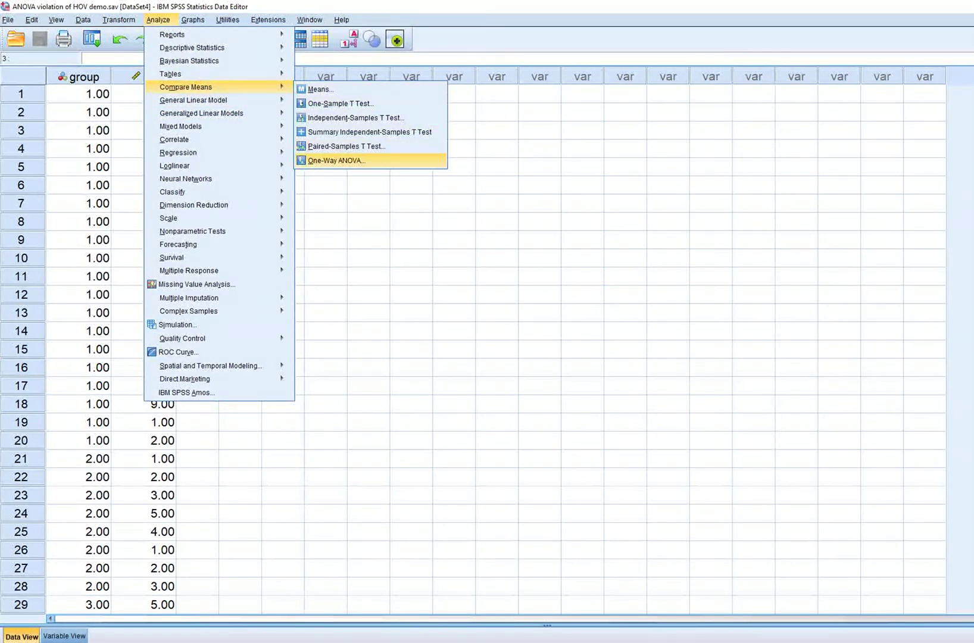
left_click(336, 161)
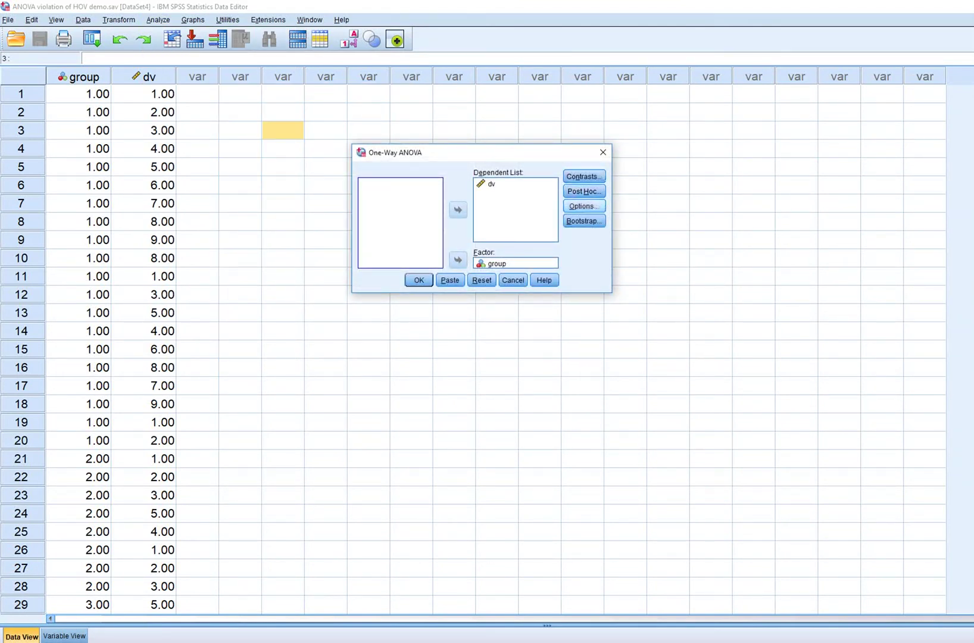
left_click(583, 191)
left_click(639, 286)
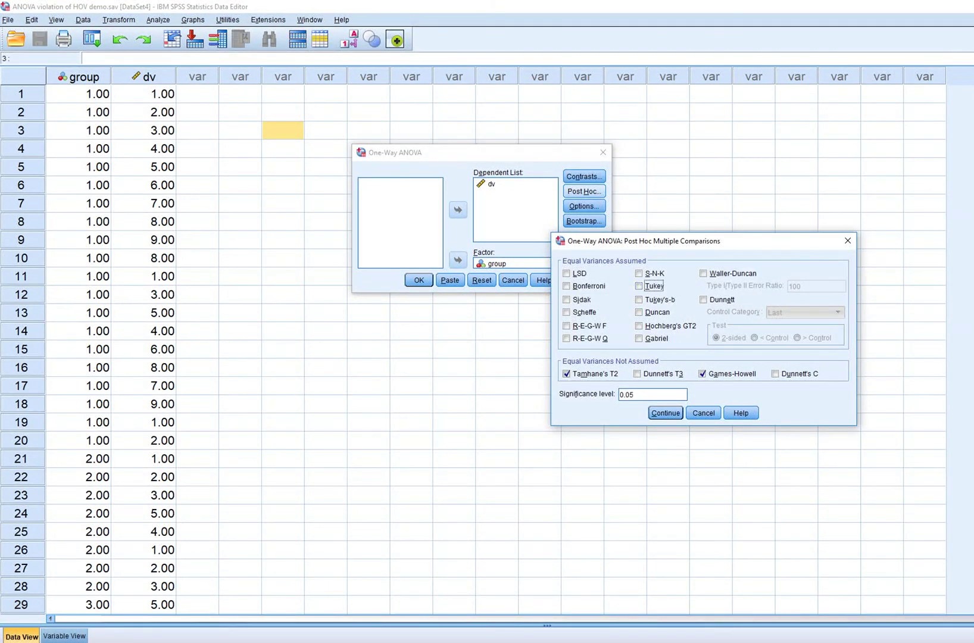
left_click(566, 373)
left_click(702, 373)
left_click(665, 412)
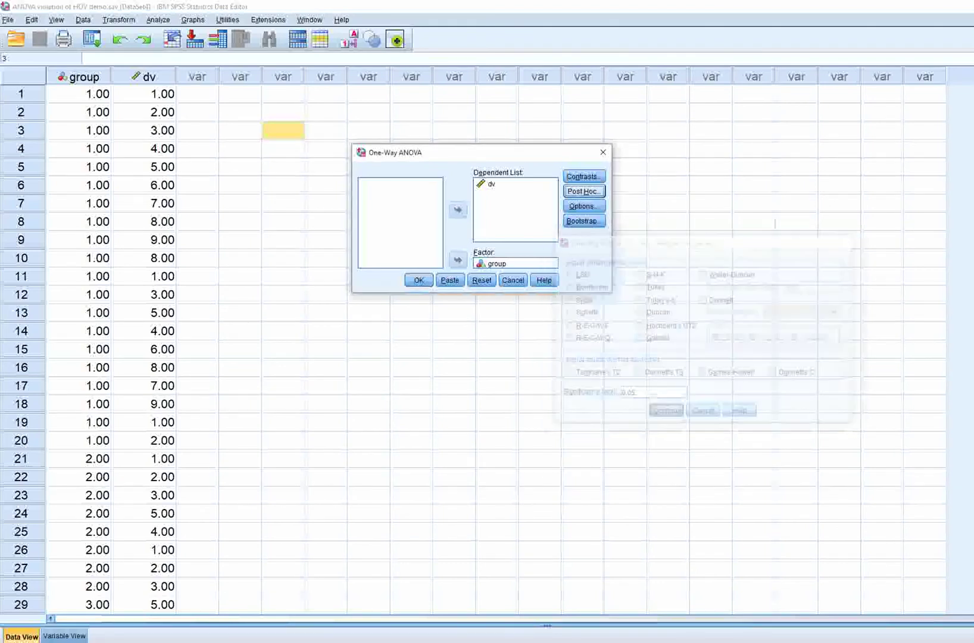
Step: Define a planned contrast with coefficients 1, -1 and 0 for the three groups and run the One-Way ANOVA
left_click(584, 176)
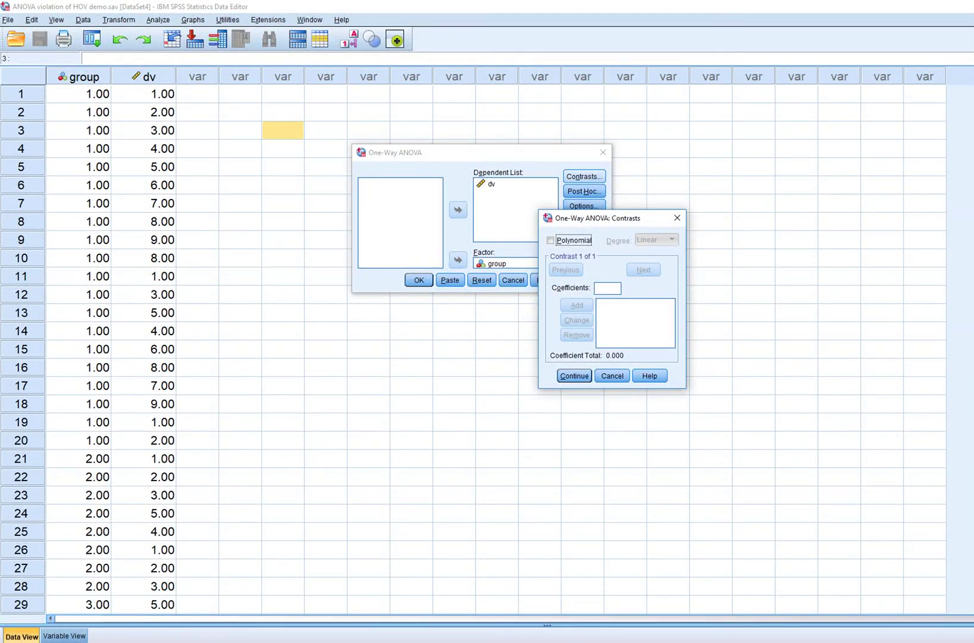
type("1")
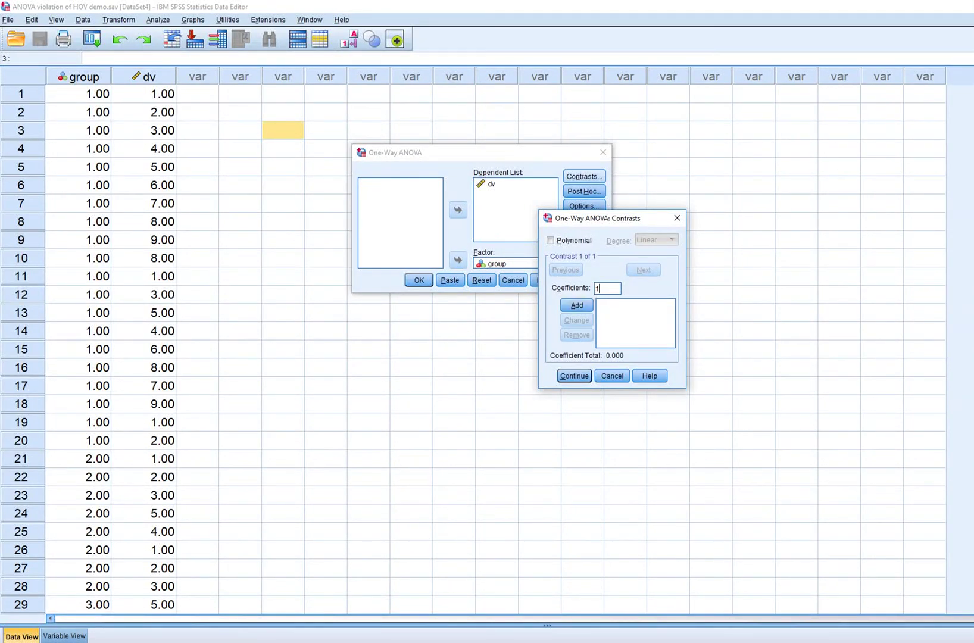
key("alt+a")
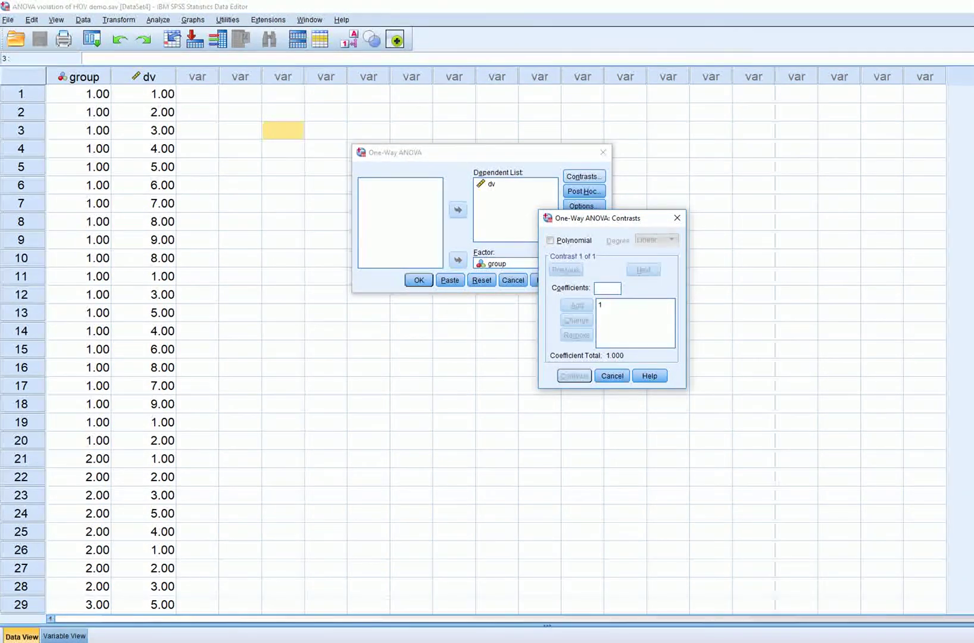
type("-1")
key("alt+a")
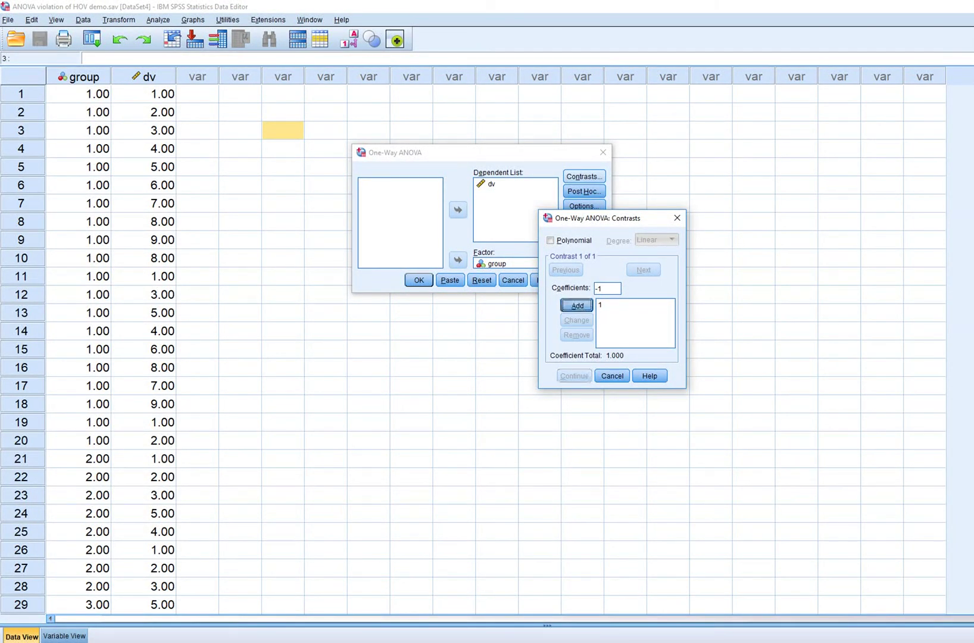
type("0")
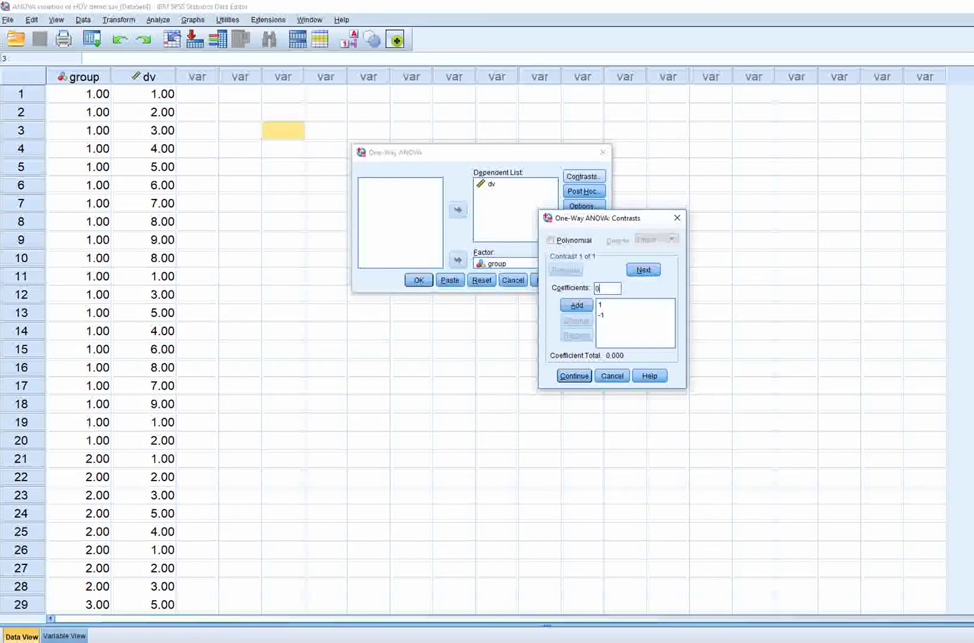
key("alt+a")
key("alt+c")
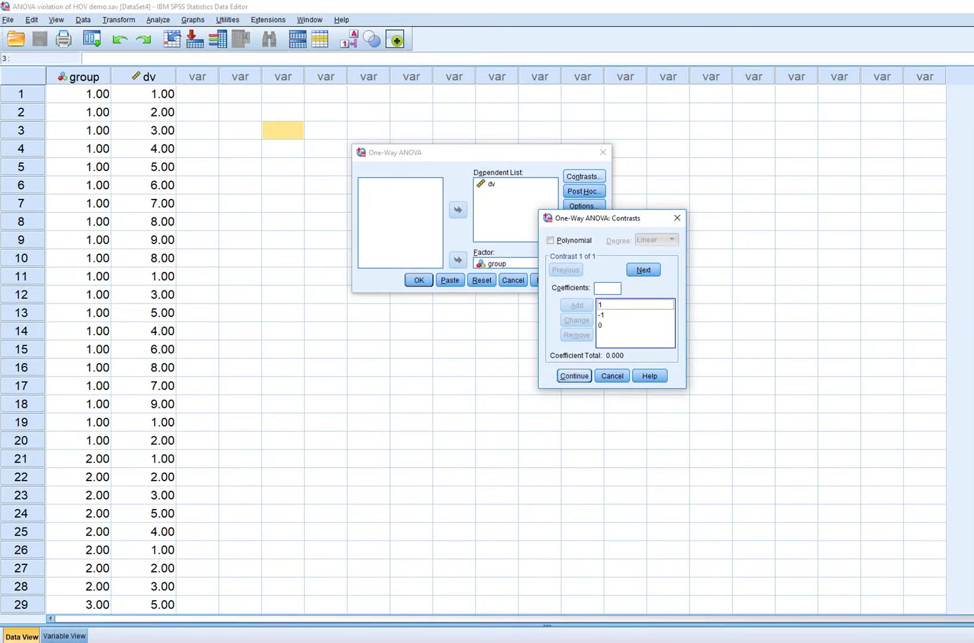
key("Return")
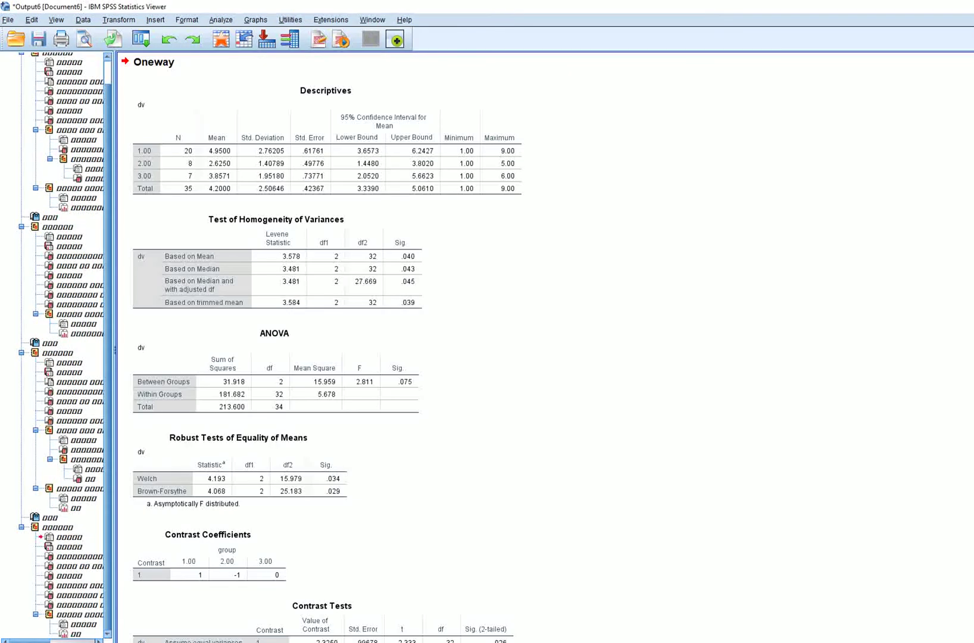
Step: Check the coefficients assigned to each group in the new output's Contrast Coefficients table
scroll(544, 347, "down", 4)
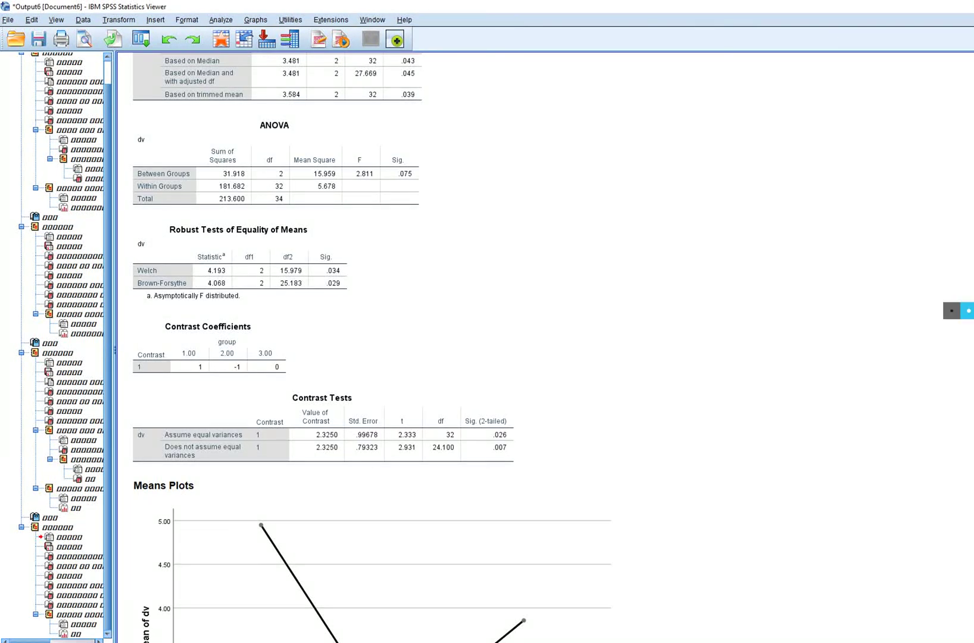
scroll(544, 347, "down", 1)
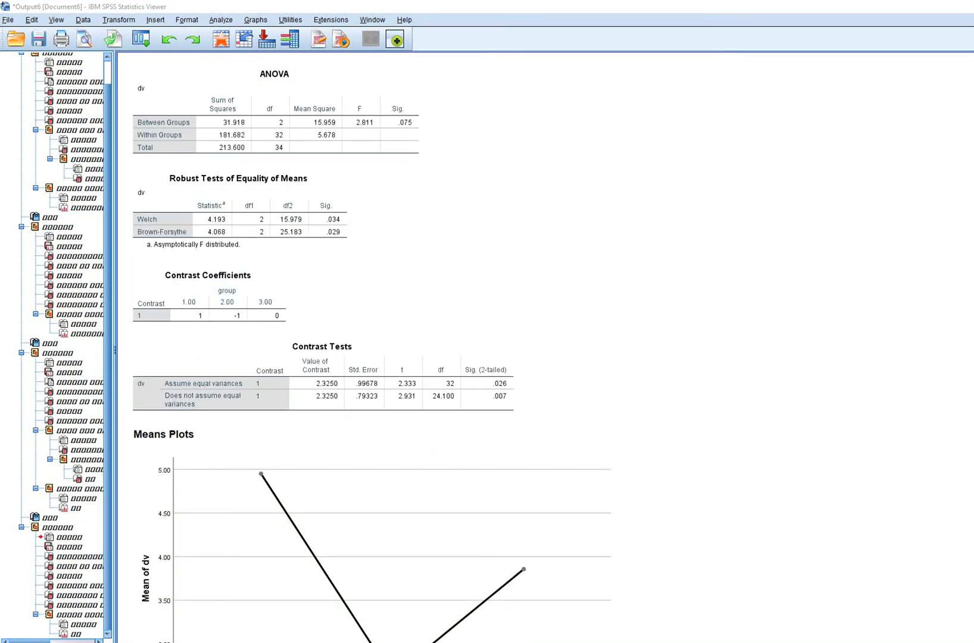
left_click_drag(176, 282, 240, 278)
left_click_drag(193, 325, 285, 325)
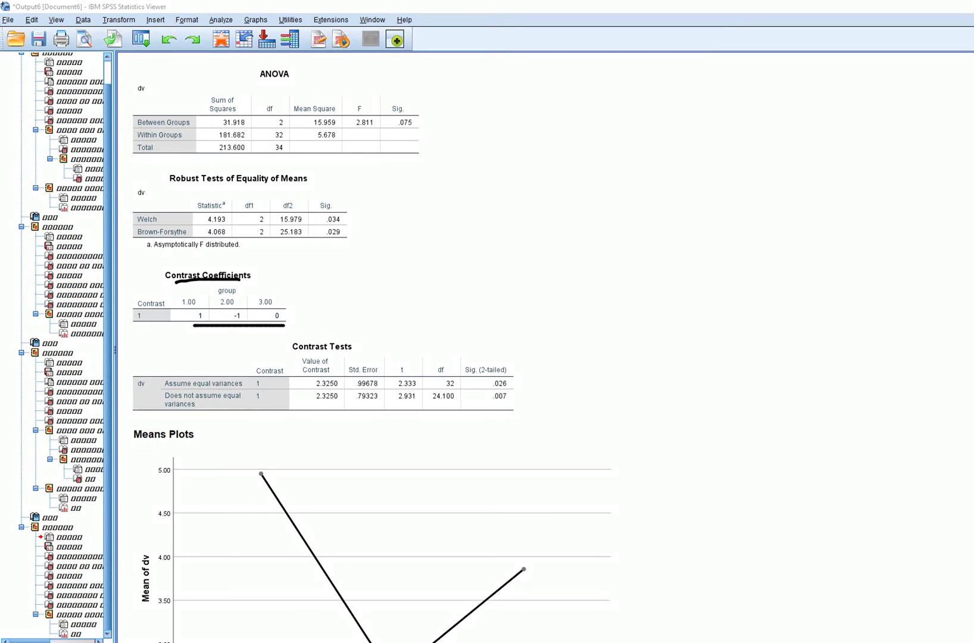
left_click_drag(187, 326, 190, 320)
left_click_drag(265, 330, 271, 323)
Step: Examine the contrast value and two-tailed significance in the Contrast Tests row that does not assume equal variances
left_click_drag(165, 389, 261, 379)
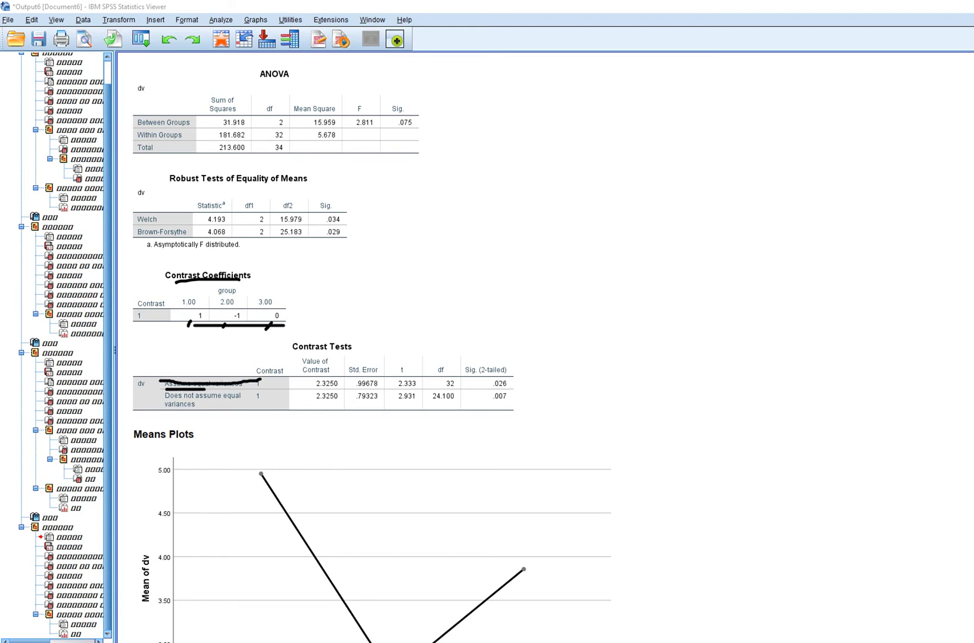
mouse_move(171, 387)
left_mouse_down()
mouse_move(143, 409)
mouse_move(264, 410)
mouse_move(172, 394)
left_mouse_up()
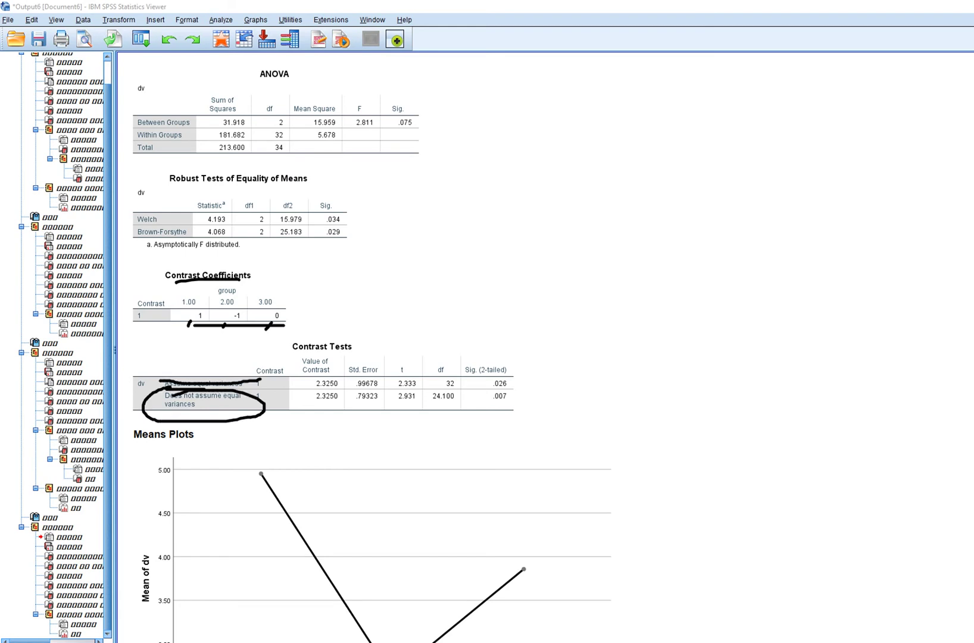
left_click_drag(308, 407, 355, 409)
left_click_drag(484, 405, 515, 403)
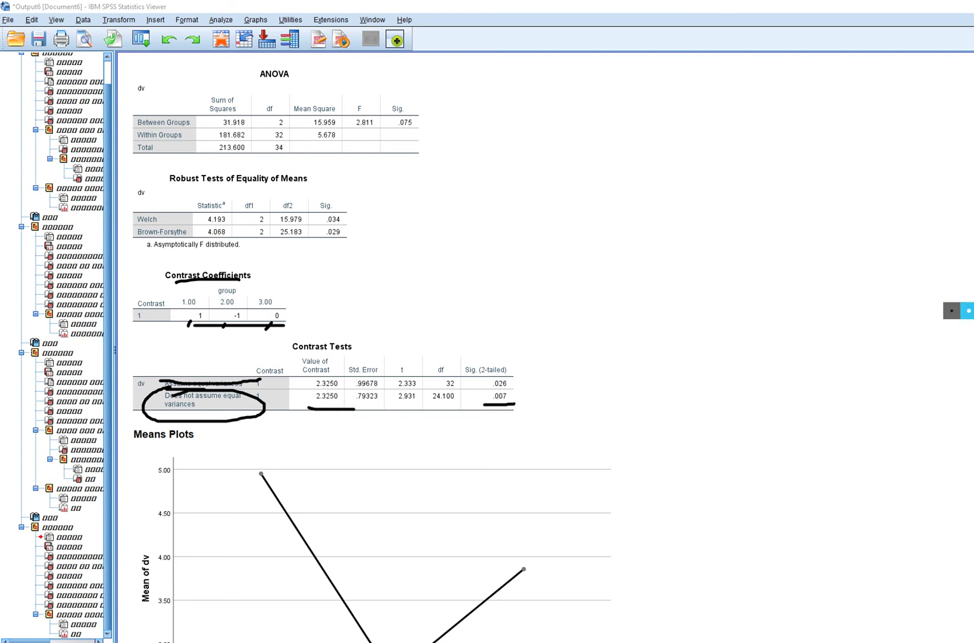
key("Escape")
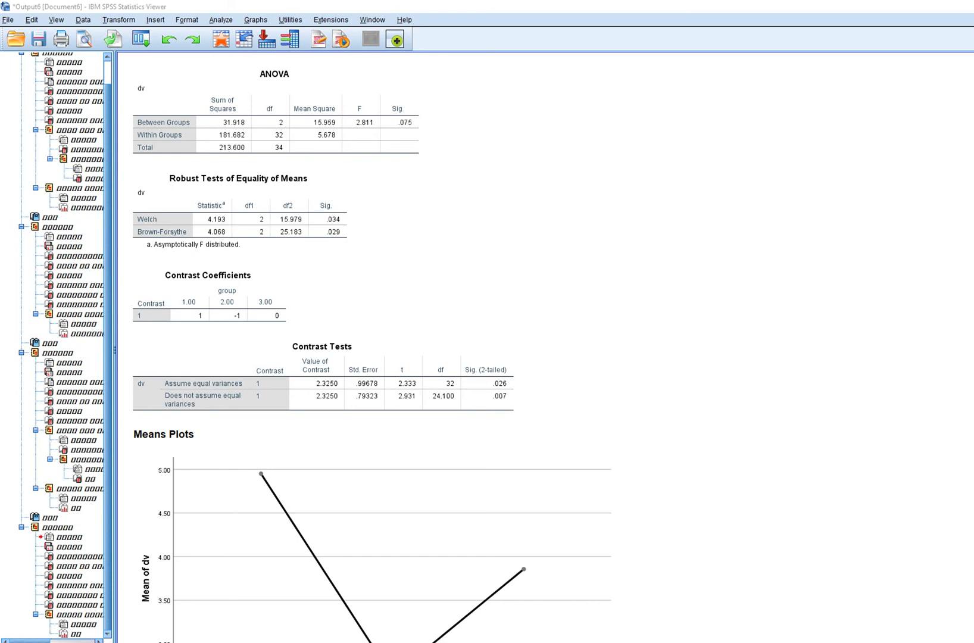
left_click(321, 375)
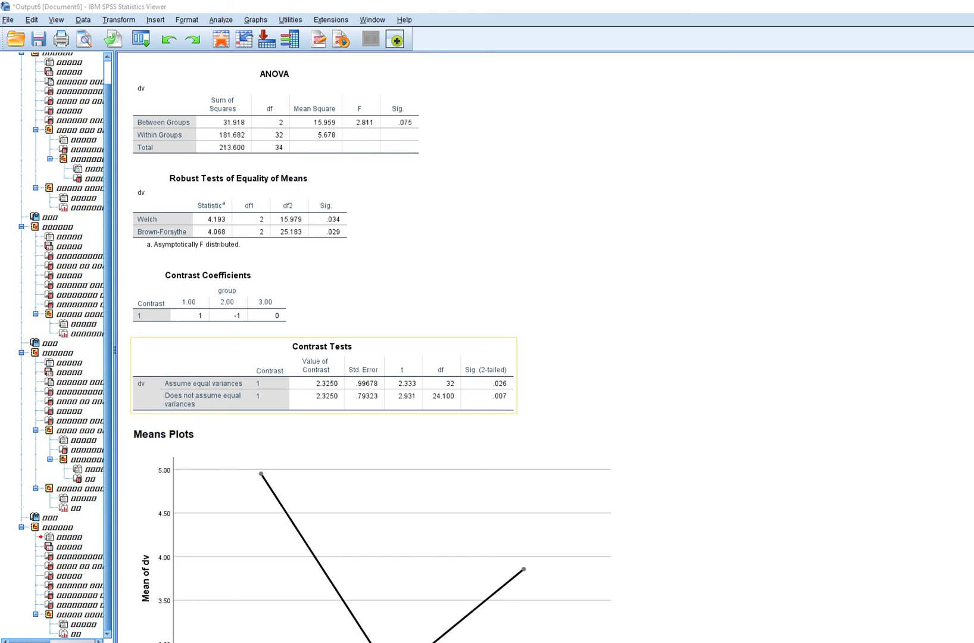
key("Escape")
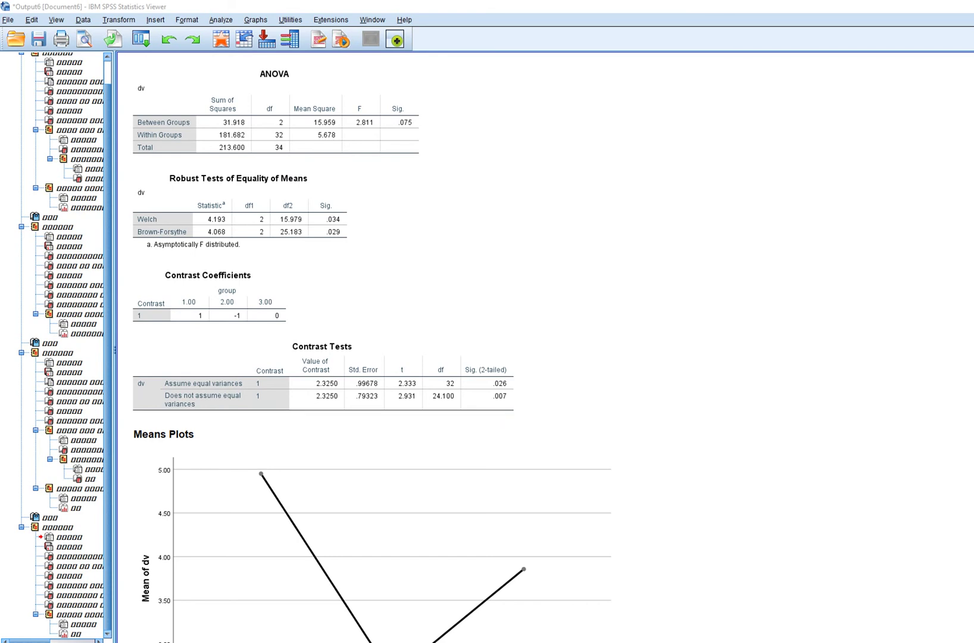
left_click(322, 375)
left_click(374, 536)
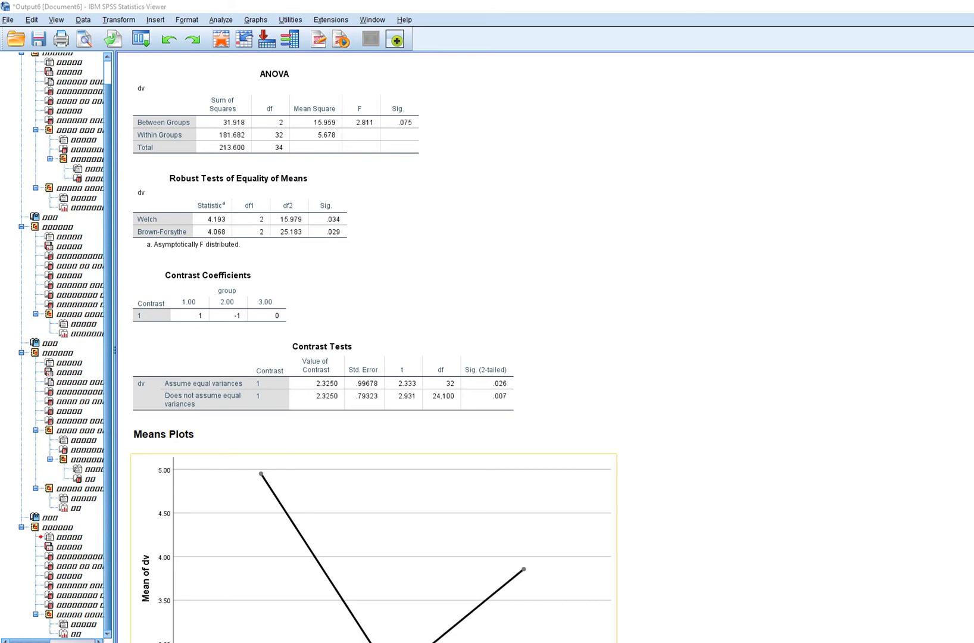